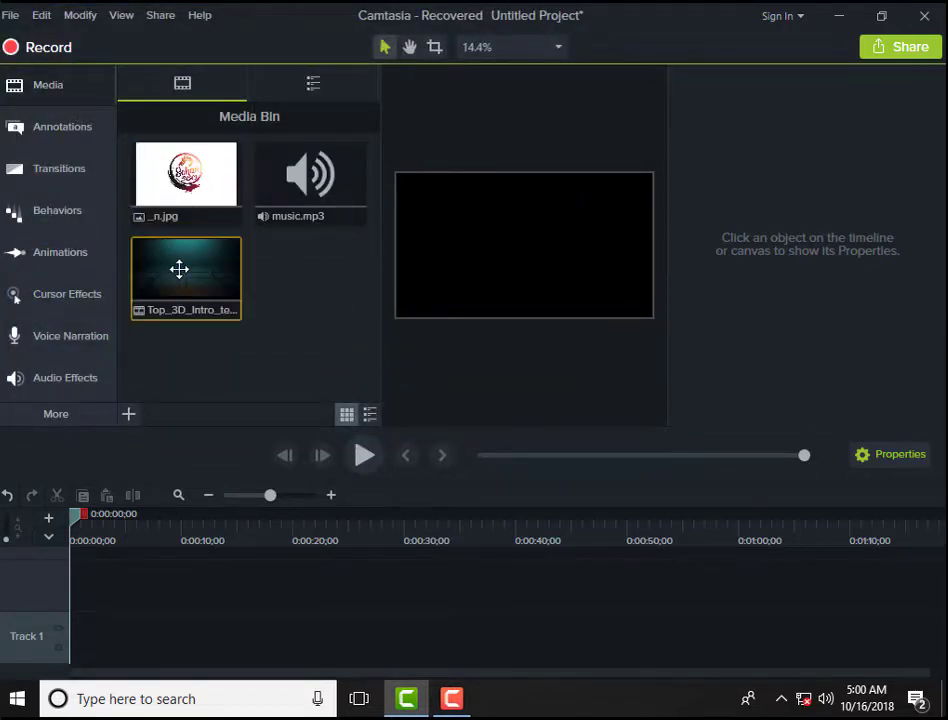
# Step: Place the Top_3D_Intro template video on Track 1, separate its audio from the video and delete the audio clip
pyautogui.moveTo(176, 254); pyautogui.dragTo(88, 648)
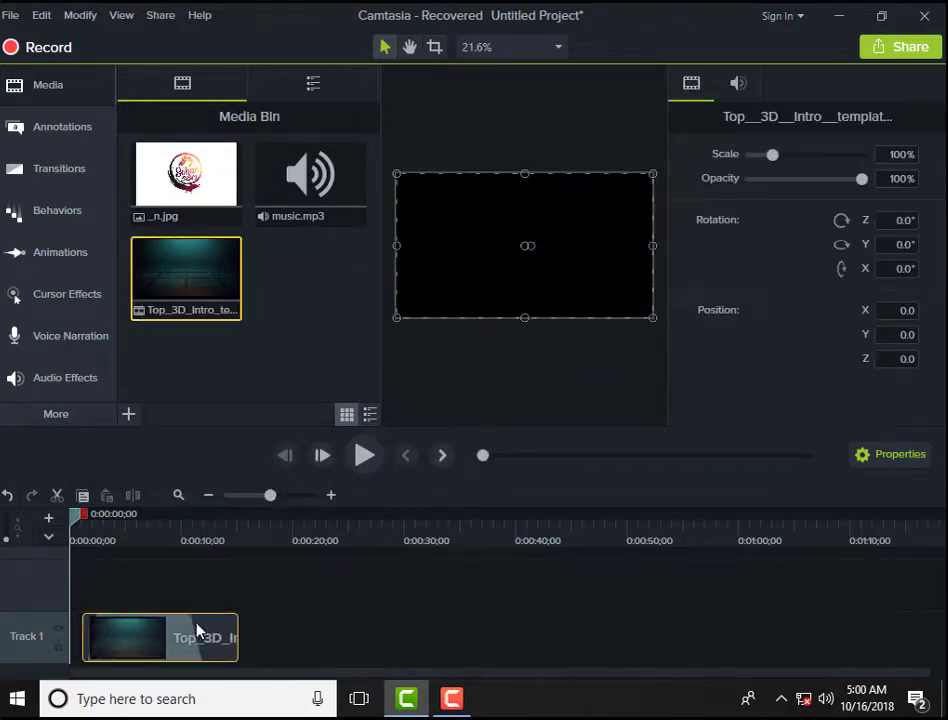
pyautogui.rightClick(157, 634)
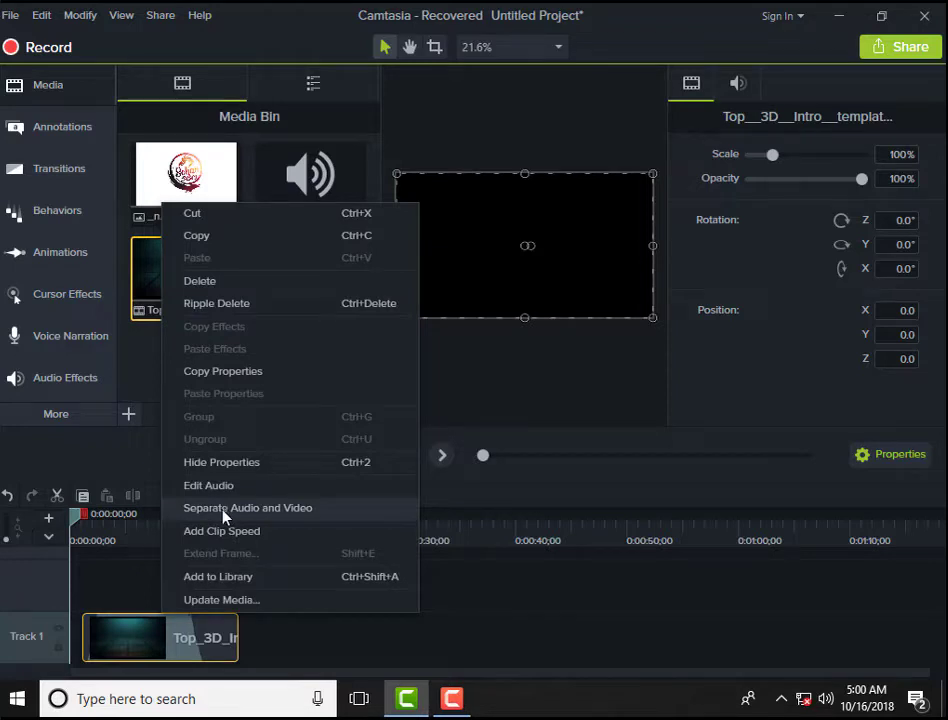
pyautogui.click(298, 510)
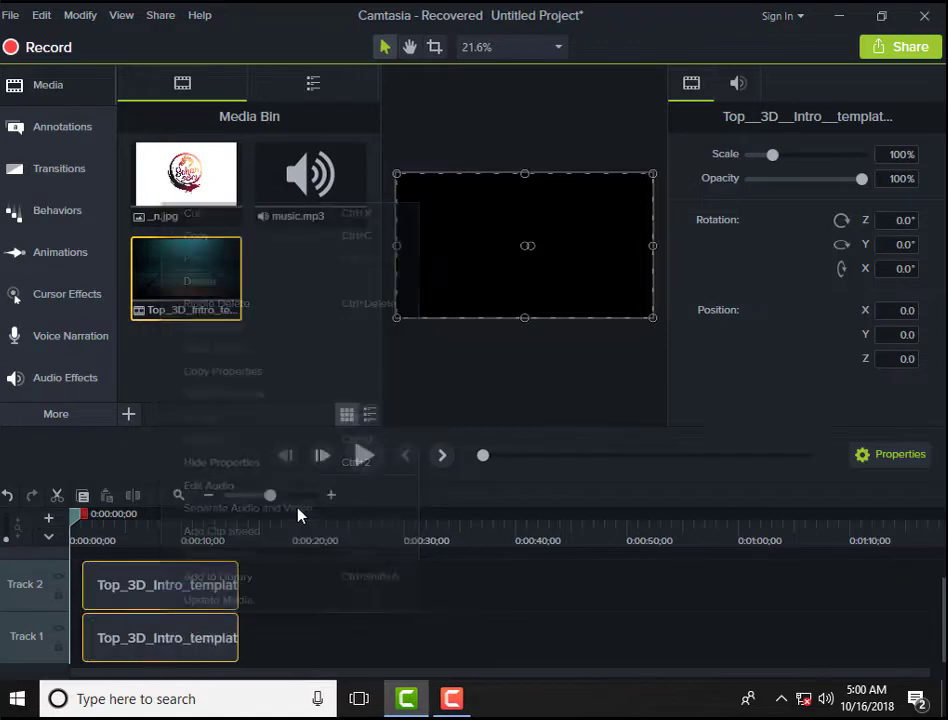
pyautogui.click(196, 588)
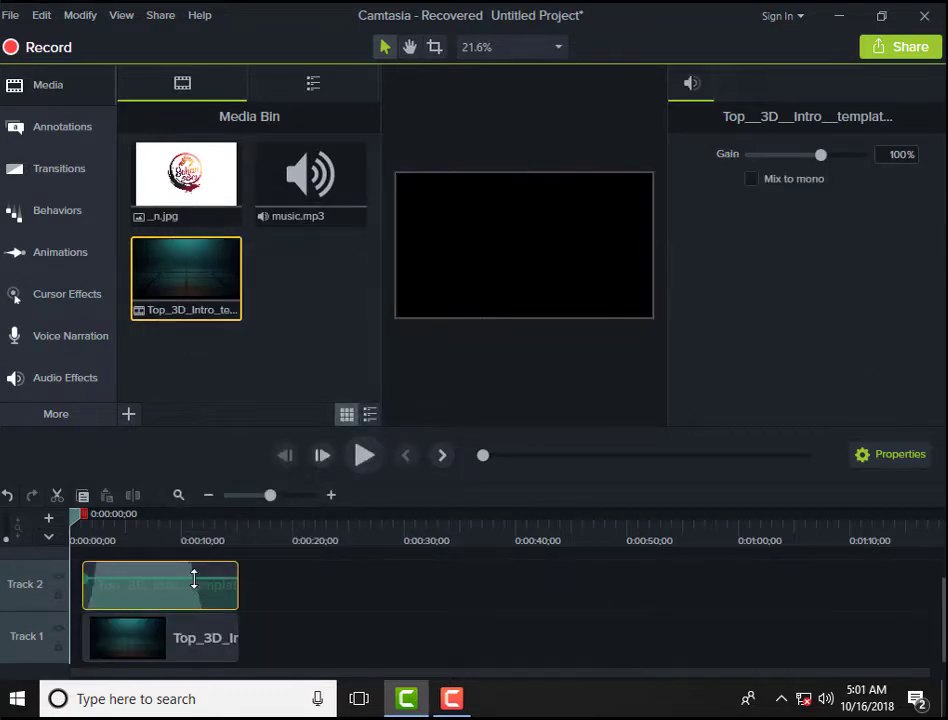
pyautogui.press('Delete')
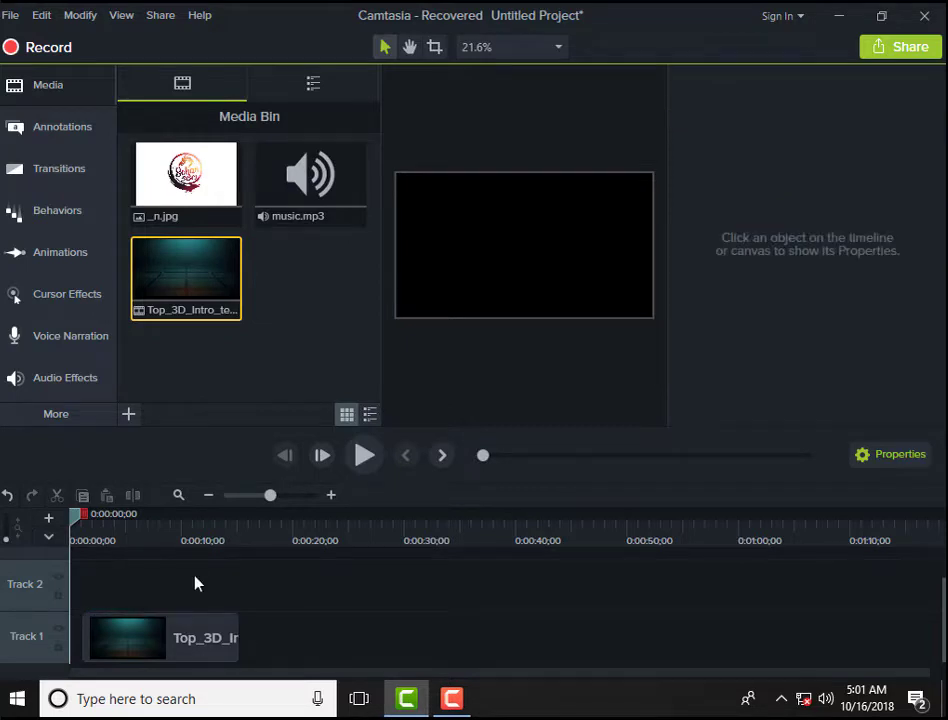
# Step: Preview the start of the silent intro video and add music.mp3 to Track 2, aligned with the video's start
pyautogui.click(352, 466)
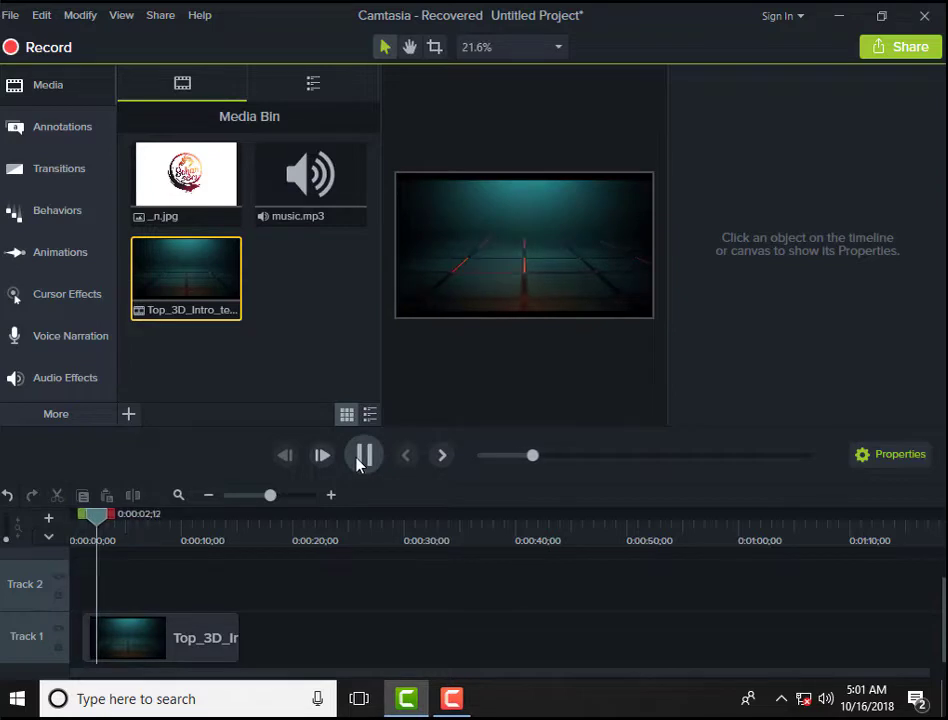
pyautogui.click(362, 458)
pyautogui.click(862, 456)
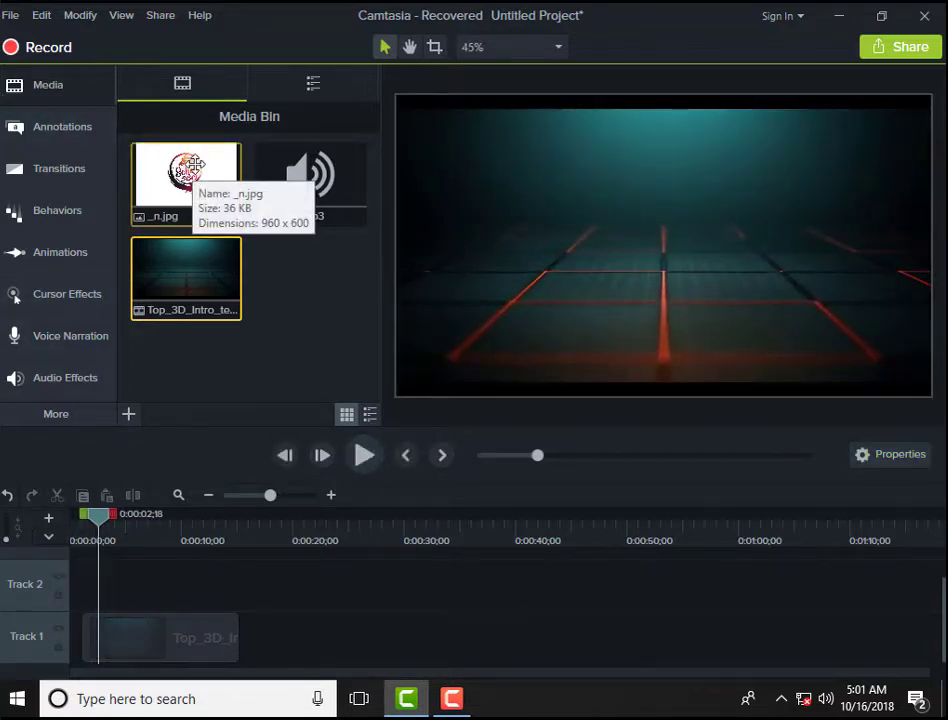
pyautogui.moveTo(312, 176); pyautogui.dragTo(85, 610)
# Step: Split the music clip on Track 2 at 0:00:02;16 and delete the portion before the split
pyautogui.moveTo(97, 521)
pyautogui.mouseDown()
pyautogui.moveTo(76, 519)
pyautogui.moveTo(95, 531)
pyautogui.mouseUp()
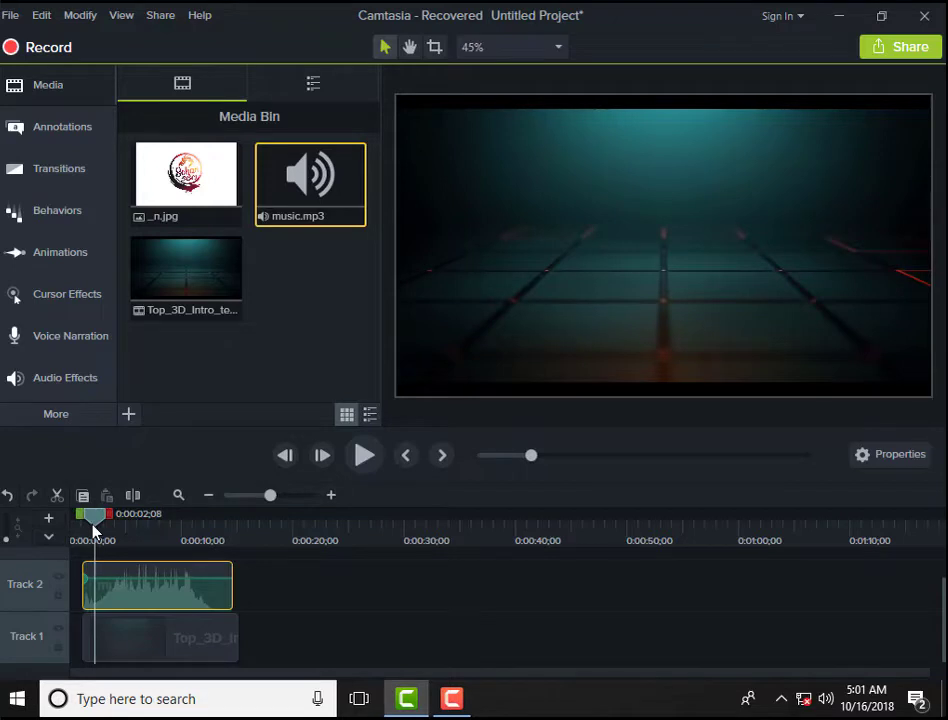
pyautogui.click(363, 458)
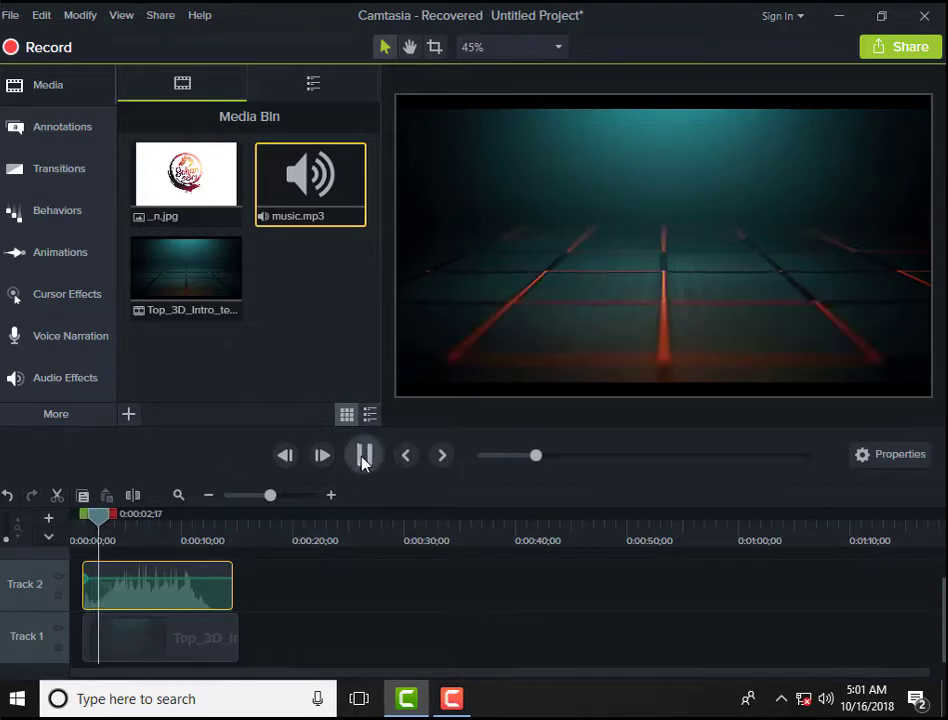
pyautogui.click(364, 458)
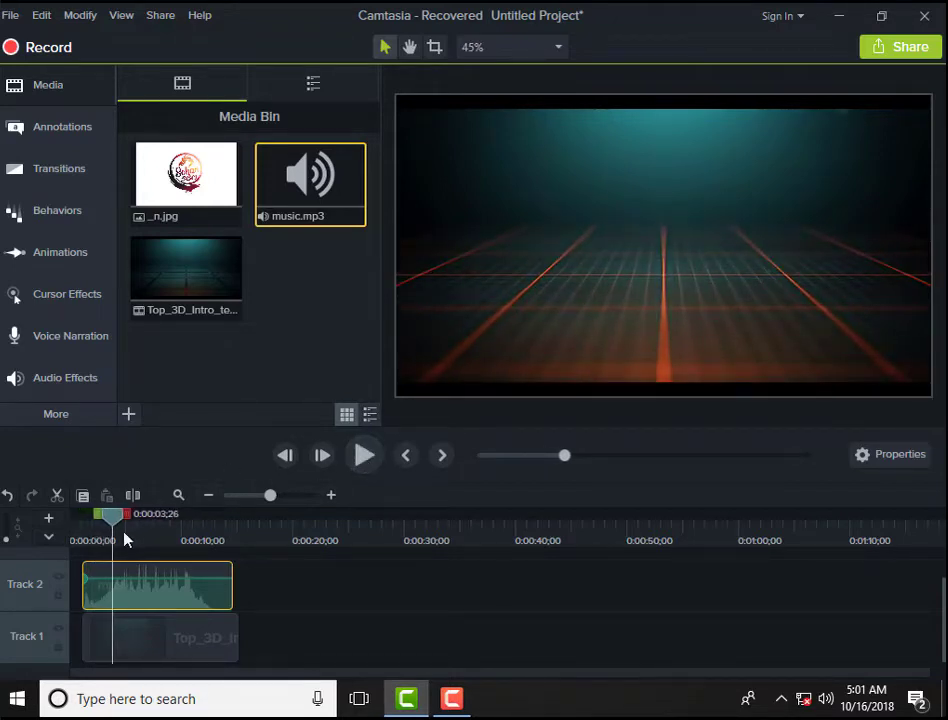
pyautogui.moveTo(113, 530); pyautogui.dragTo(99, 521)
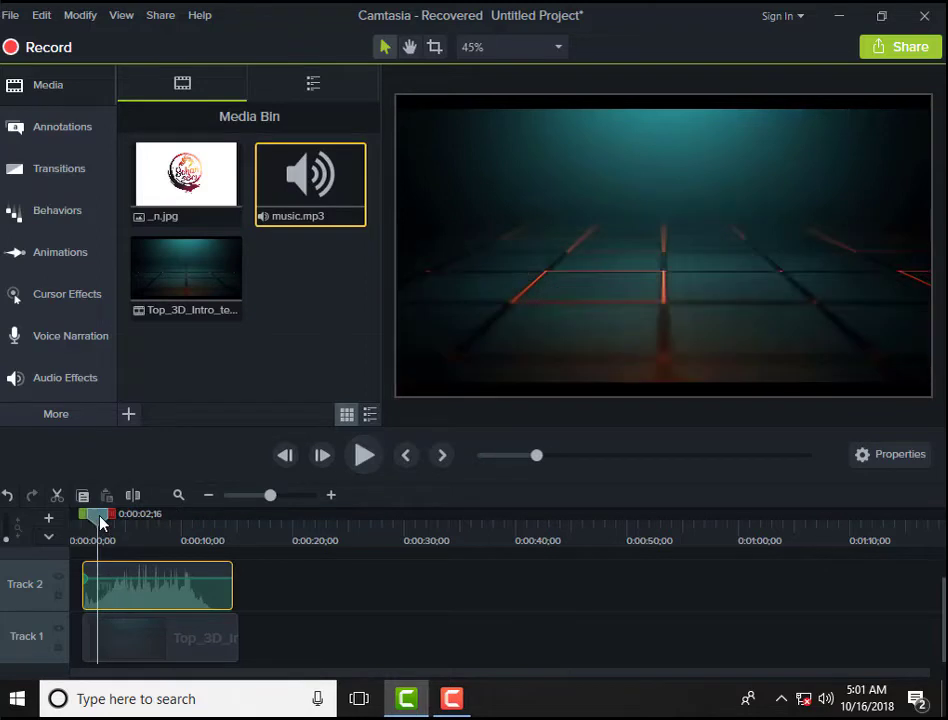
pyautogui.click(132, 498)
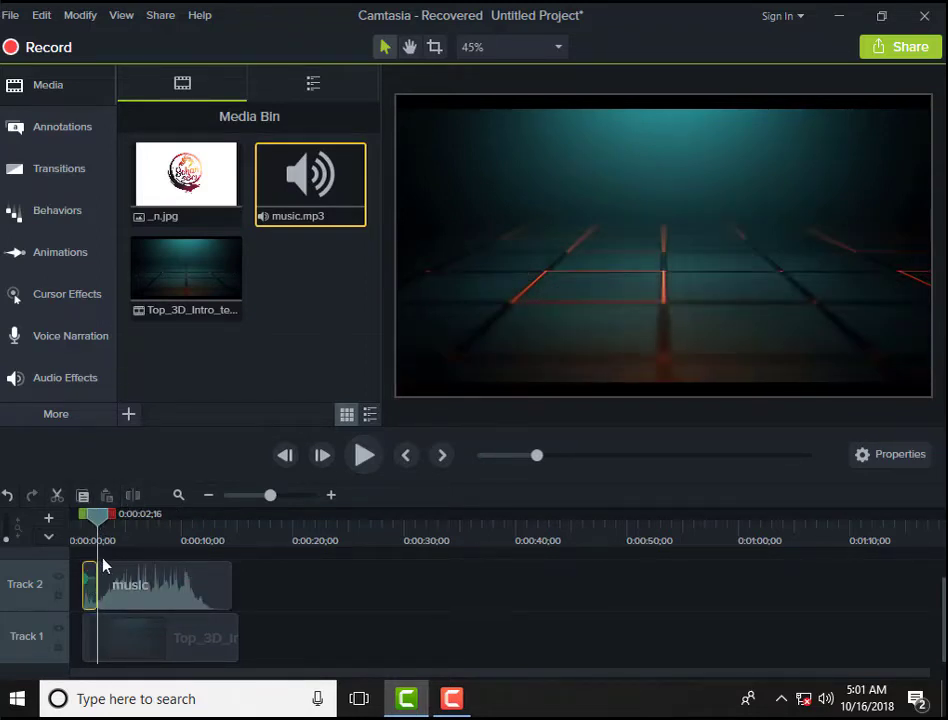
pyautogui.press('Delete')
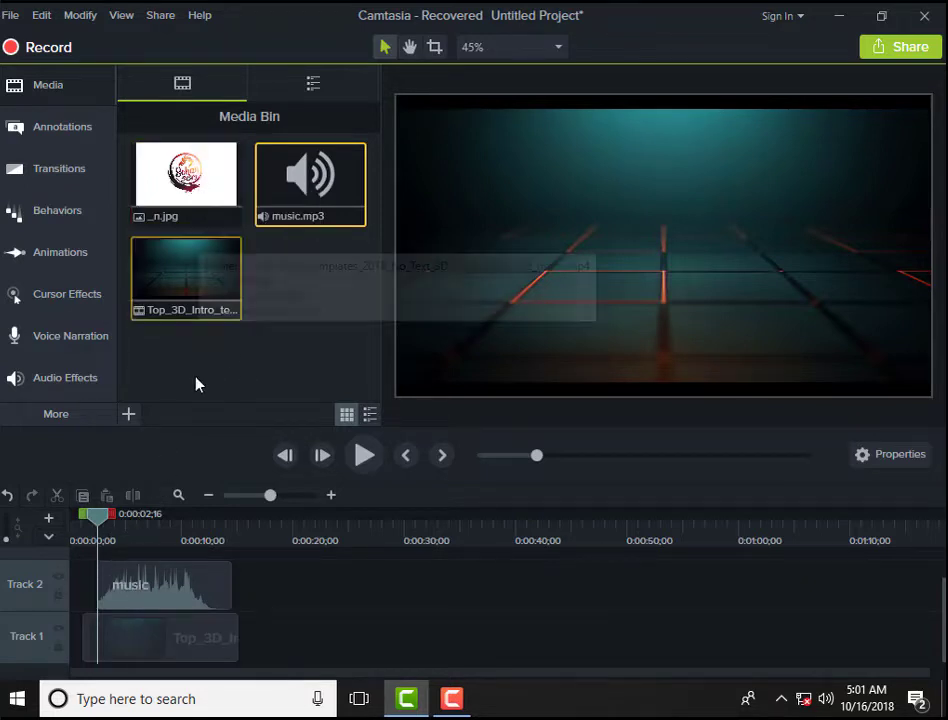
# Step: Add the logo image _n.jpg on a new Track 3 starting at 0:00:09;00
pyautogui.moveTo(95, 520); pyautogui.dragTo(170, 524)
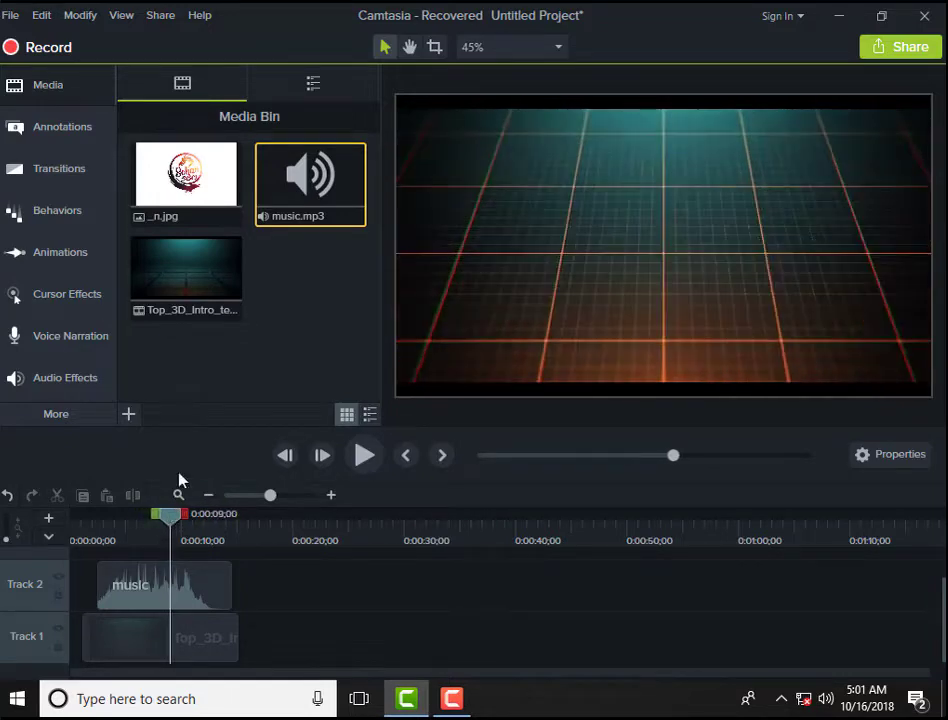
pyautogui.moveTo(182, 188); pyautogui.dragTo(178, 556)
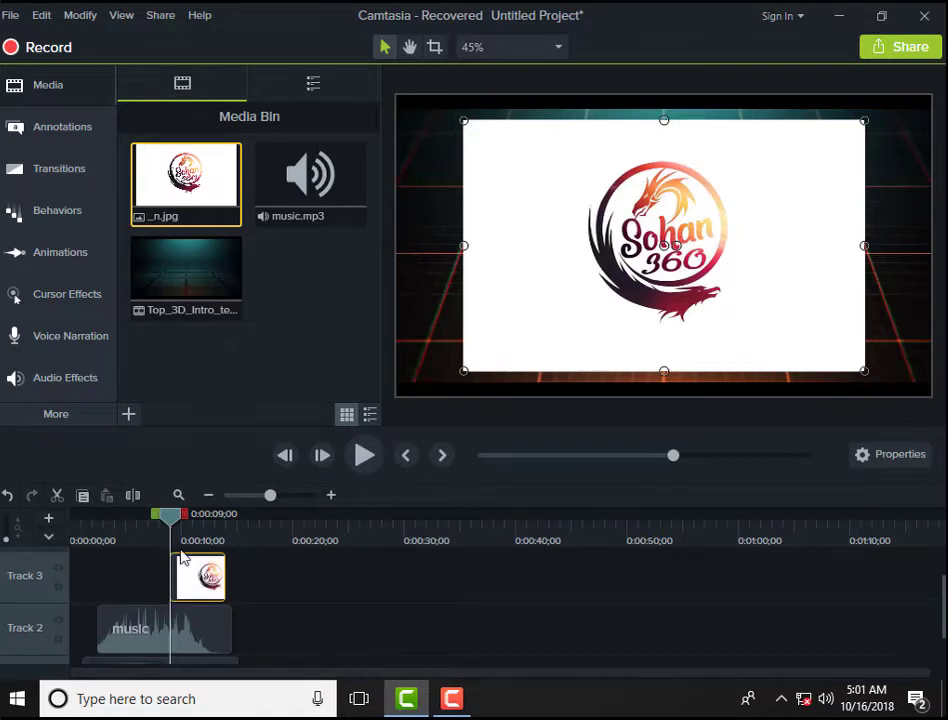
pyautogui.moveTo(270, 505)
pyautogui.mouseDown()
pyautogui.moveTo(298, 504)
pyautogui.moveTo(285, 508)
pyautogui.mouseUp()
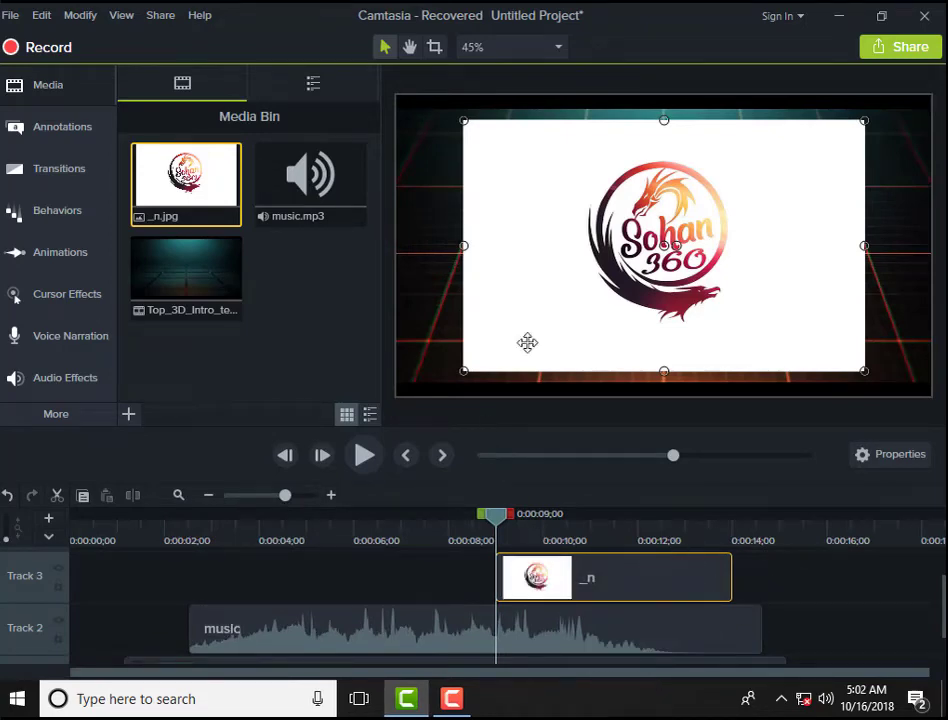
# Step: Add the Remove a Color visual effect to the logo image
pyautogui.rightClick(776, 185)
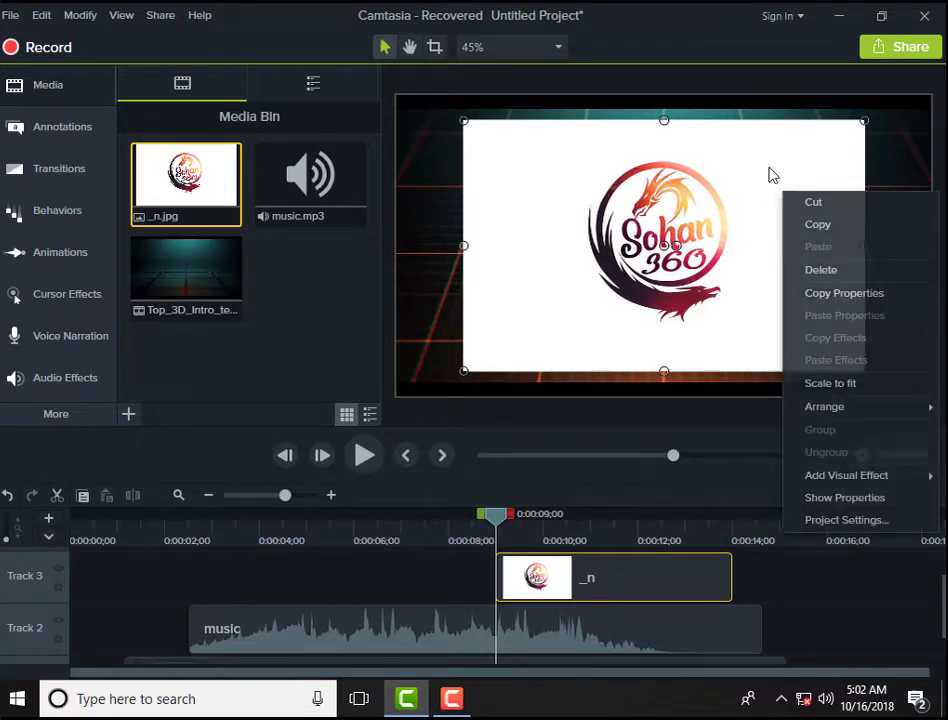
pyautogui.click(766, 164)
pyautogui.rightClick(766, 164)
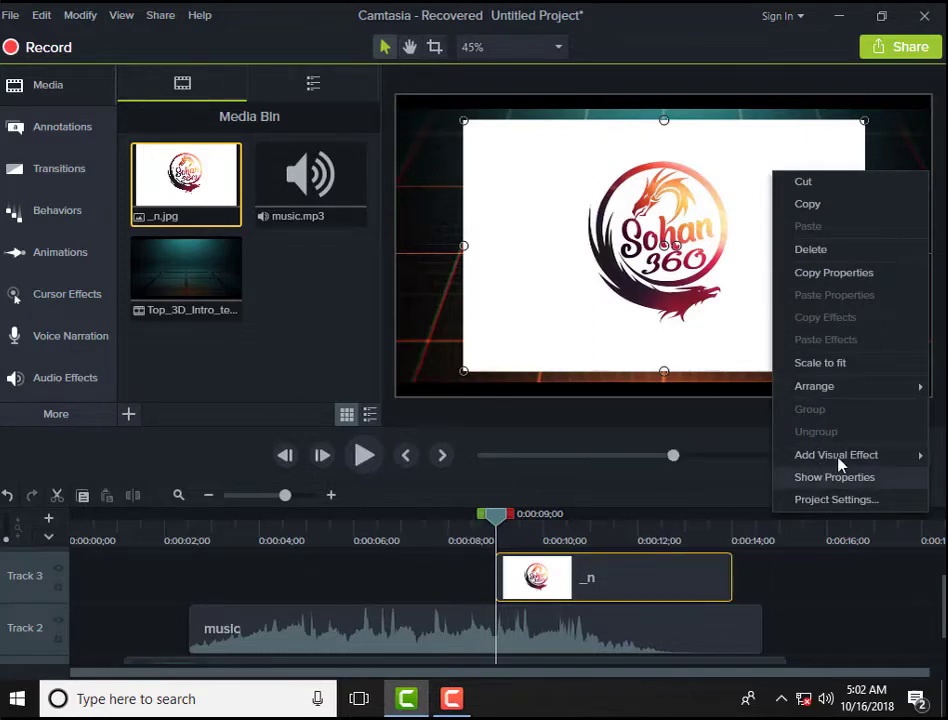
pyautogui.moveTo(845, 459)
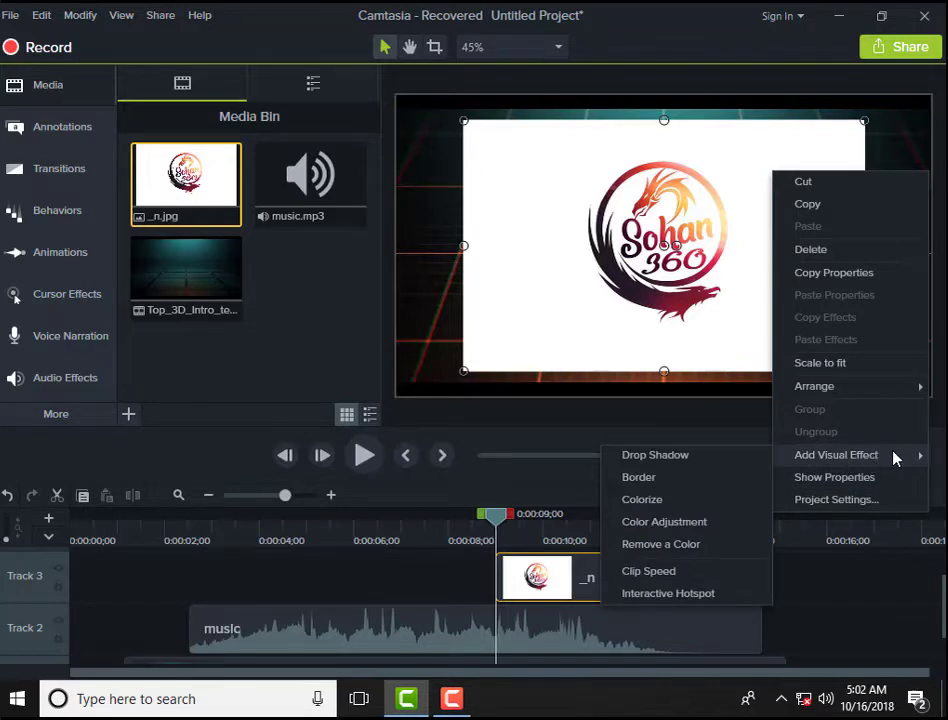
pyautogui.click(719, 546)
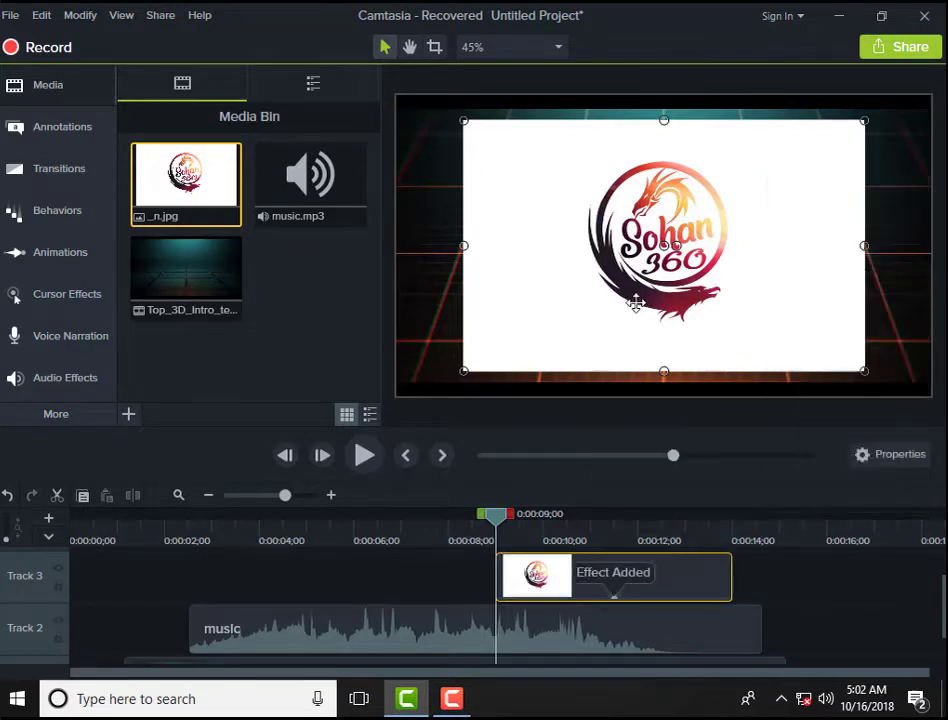
# Step: Set the logo's Remove a Color effect to white so its background is keyed out
pyautogui.click(891, 458)
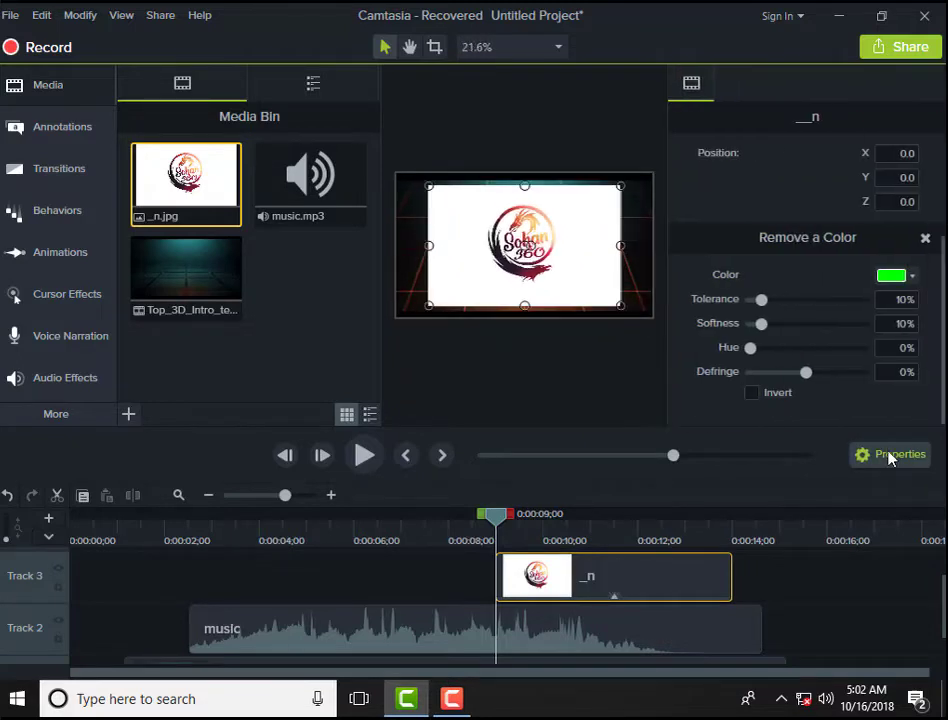
pyautogui.click(911, 278)
pyautogui.click(760, 312)
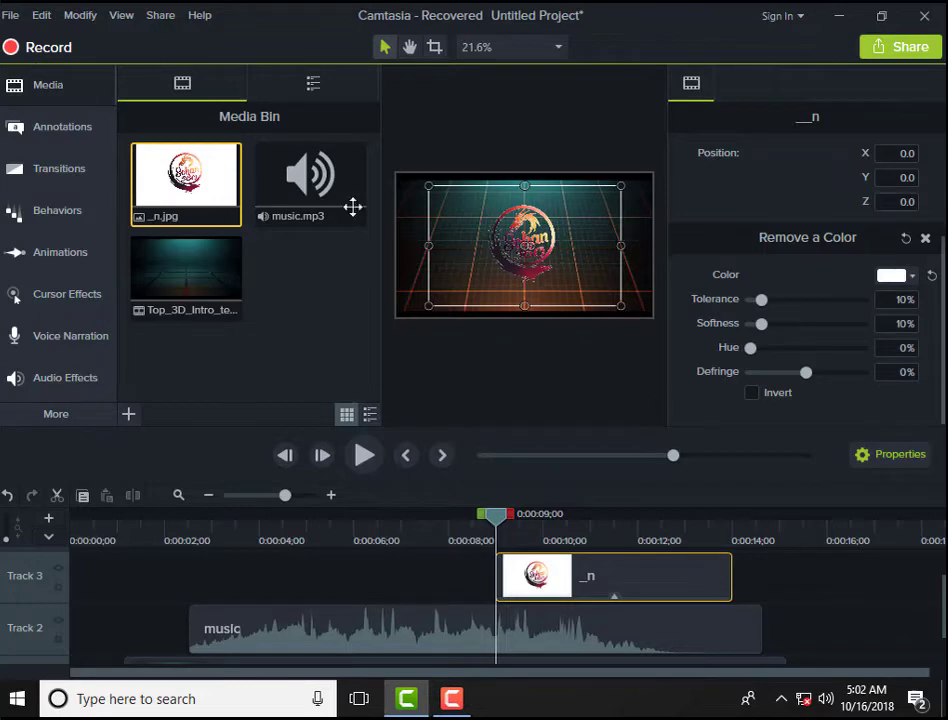
pyautogui.click(770, 573)
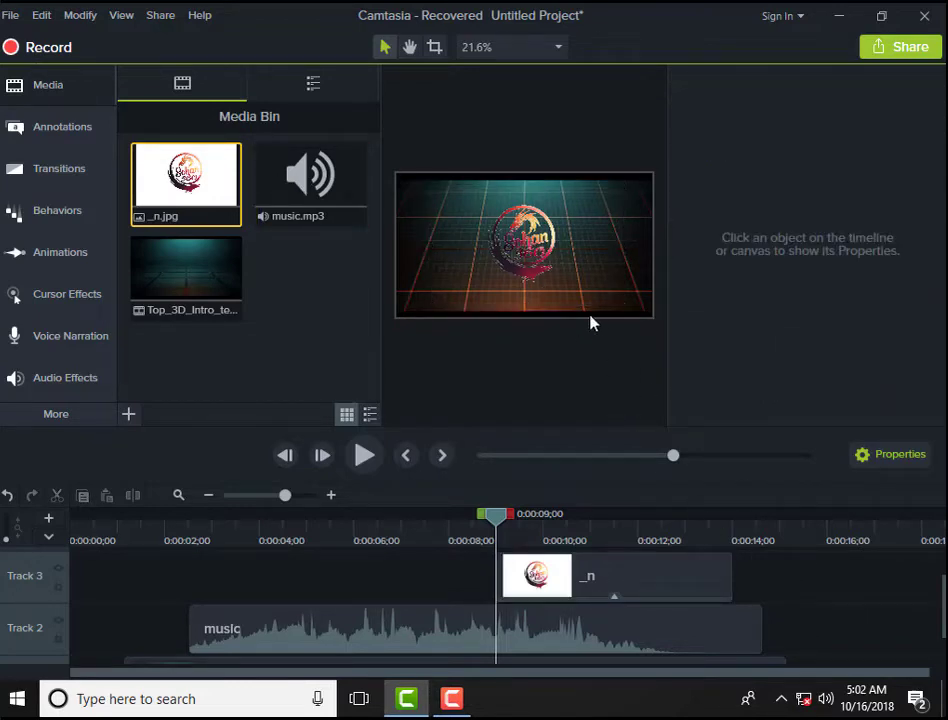
pyautogui.click(898, 454)
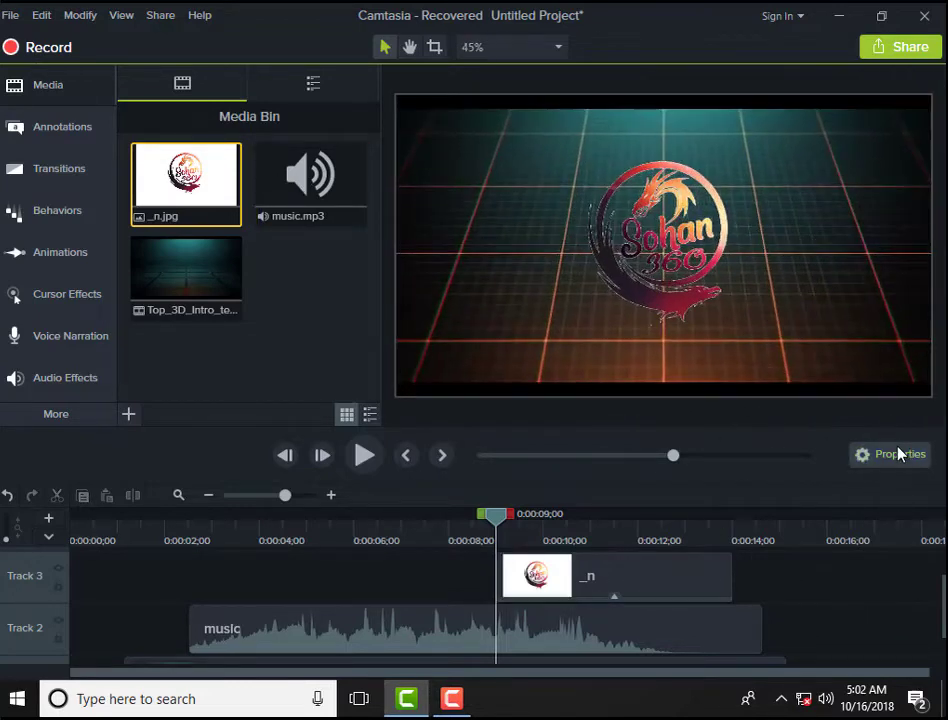
# Step: Shrink the logo on the canvas to about a third of its size, keeping it horizontally centred slightly above the middle
pyautogui.click(677, 245)
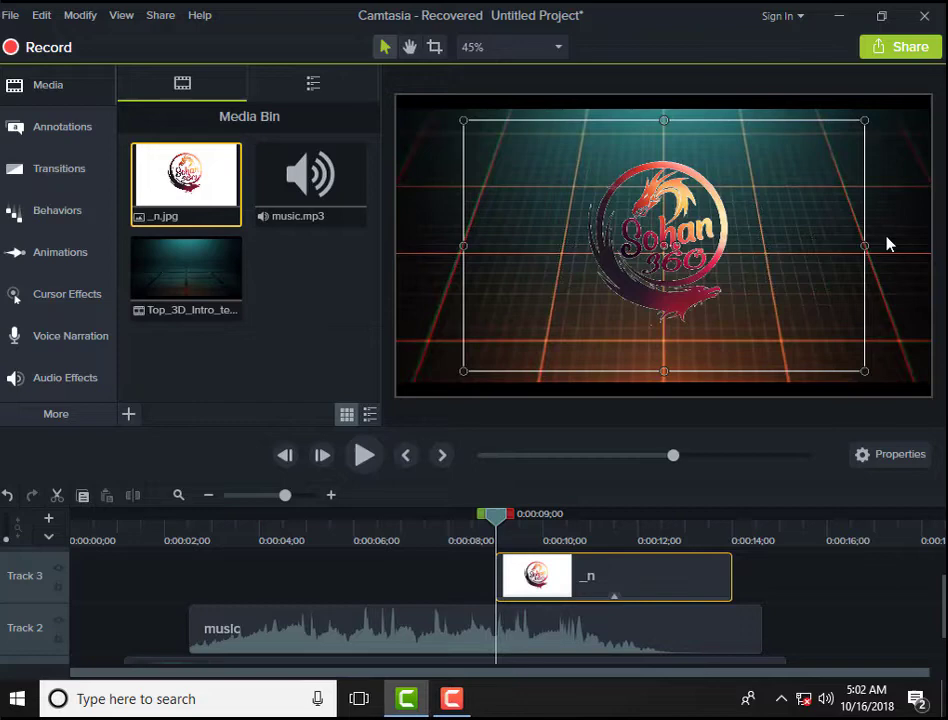
pyautogui.moveTo(864, 245); pyautogui.dragTo(667, 262)
pyautogui.moveTo(578, 262); pyautogui.dragTo(679, 236)
pyautogui.moveTo(769, 231); pyautogui.dragTo(679, 228)
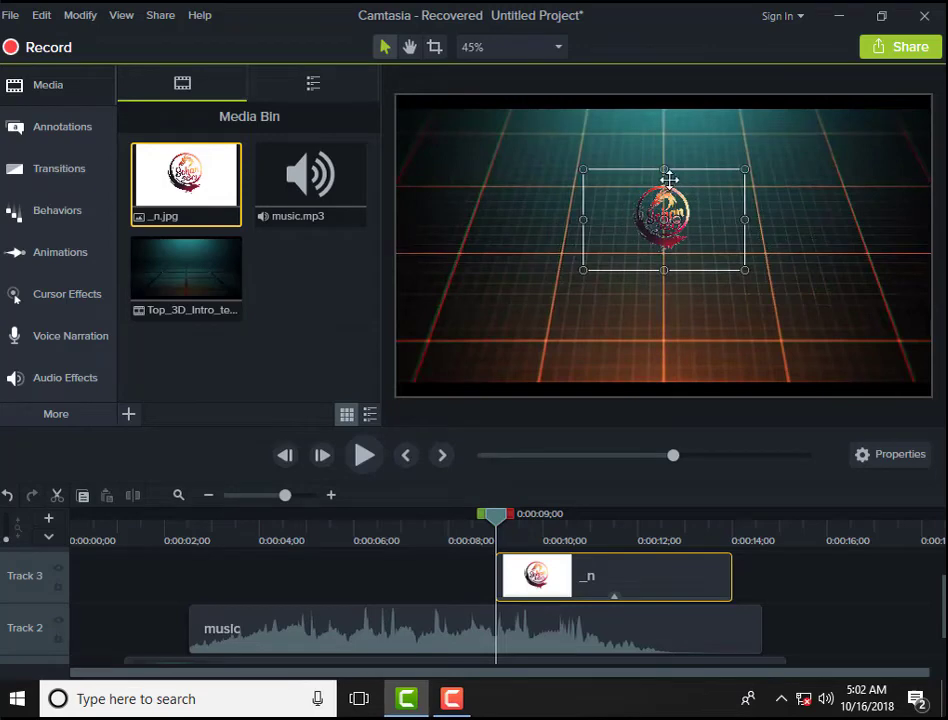
pyautogui.moveTo(667, 169); pyautogui.dragTo(663, 189)
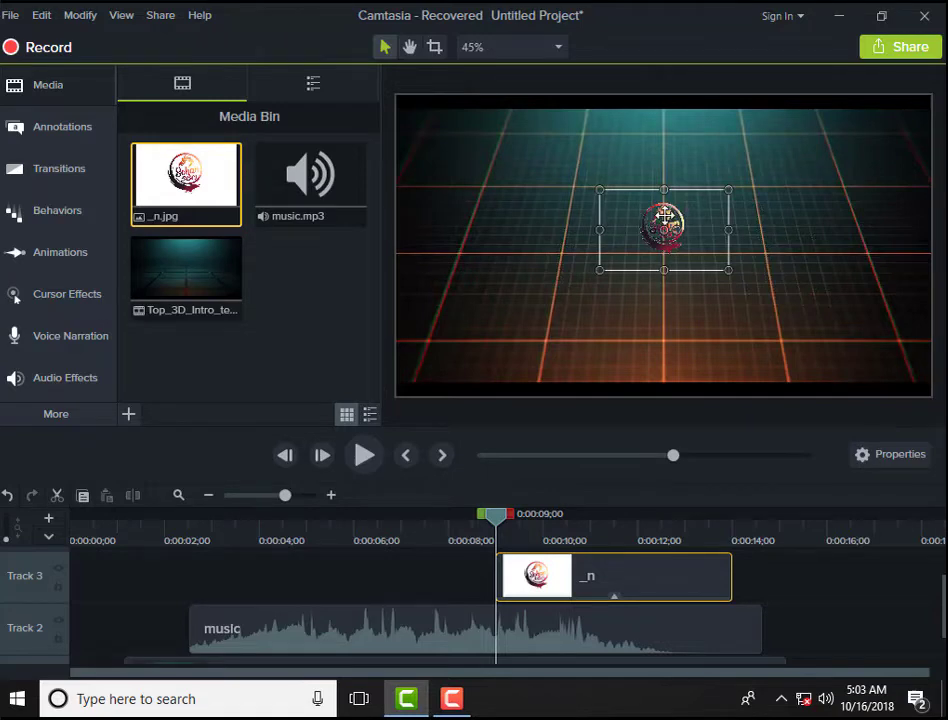
# Step: Apply a Custom animation to the beginning of the logo clip on Track 3
pyautogui.click(82, 254)
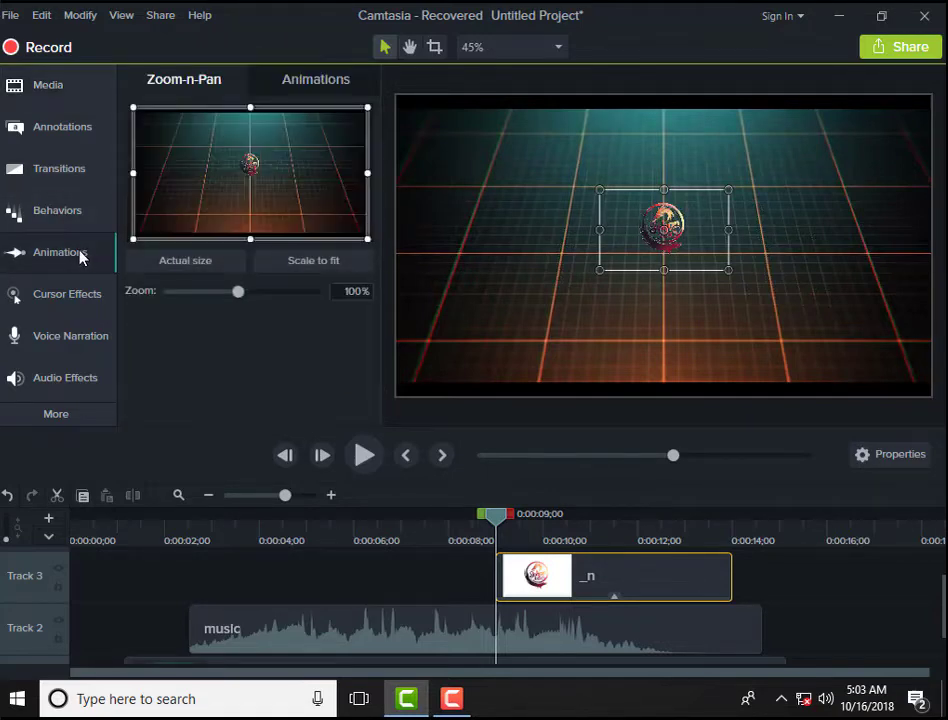
pyautogui.click(308, 87)
pyautogui.click(220, 121)
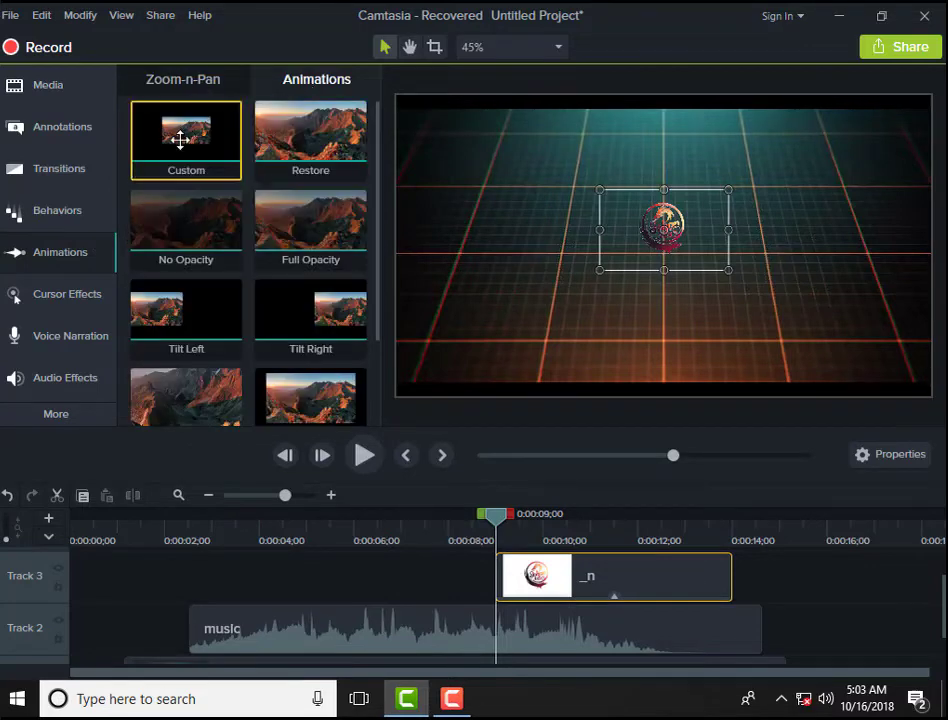
pyautogui.moveTo(229, 204); pyautogui.dragTo(520, 578)
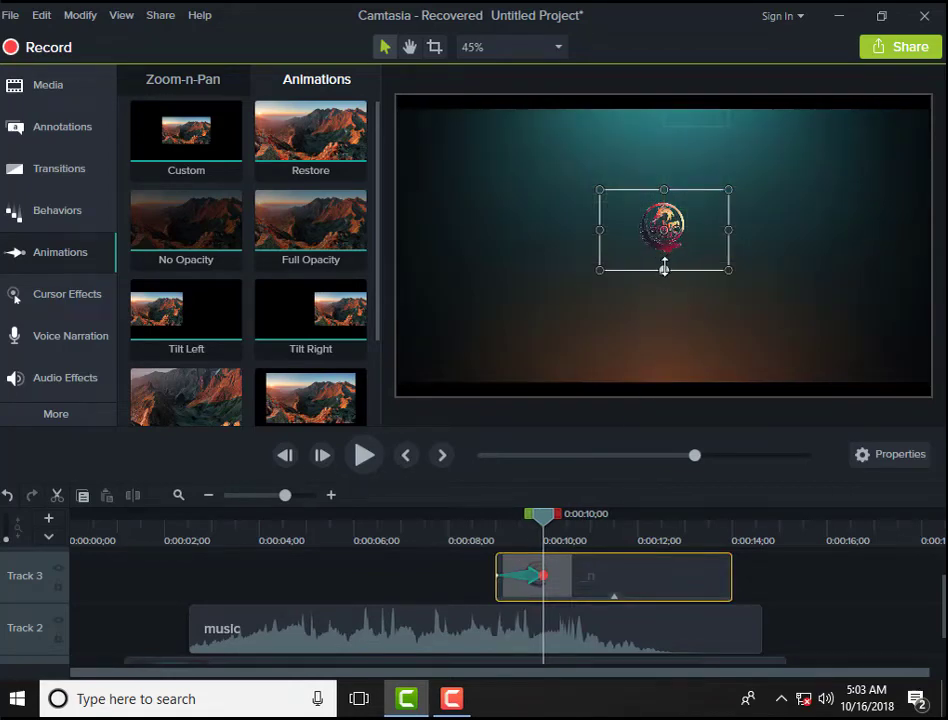
# Step: Enlarge the logo at the animation's end to nearly the full canvas height and centre it on the canvas
pyautogui.moveTo(664, 266); pyautogui.dragTo(675, 372)
pyautogui.moveTo(677, 311); pyautogui.dragTo(671, 277)
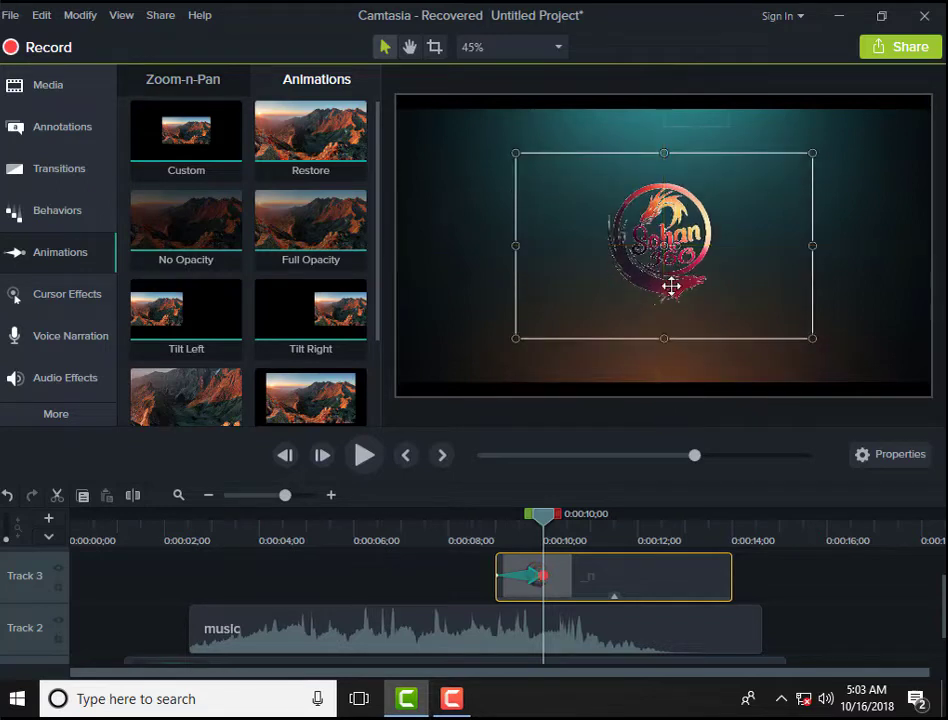
pyautogui.moveTo(664, 339); pyautogui.dragTo(664, 393)
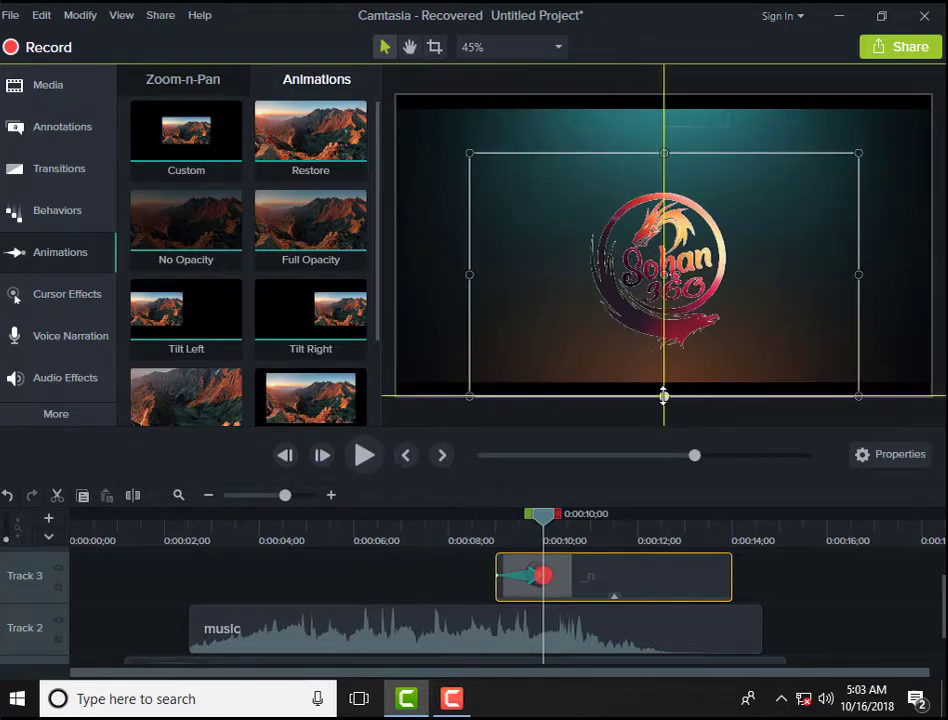
pyautogui.moveTo(671, 332); pyautogui.dragTo(671, 306)
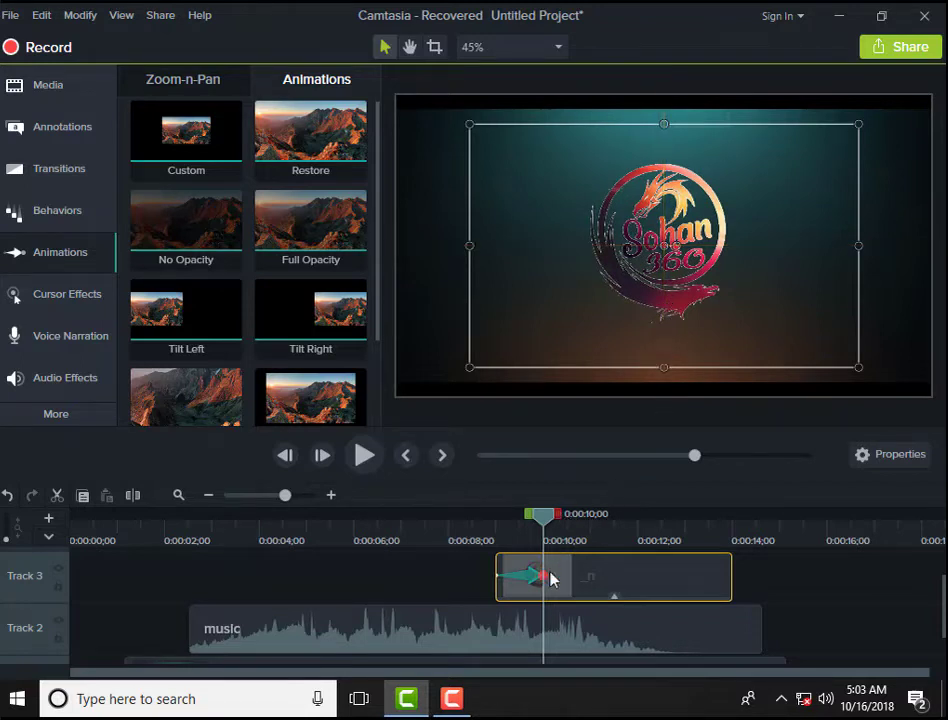
# Step: Extend the logo clip to the end of the music and stretch its animation to finish at 0:00:13;18
pyautogui.moveTo(544, 577); pyautogui.dragTo(761, 576)
pyautogui.moveTo(675, 576); pyautogui.dragTo(712, 576)
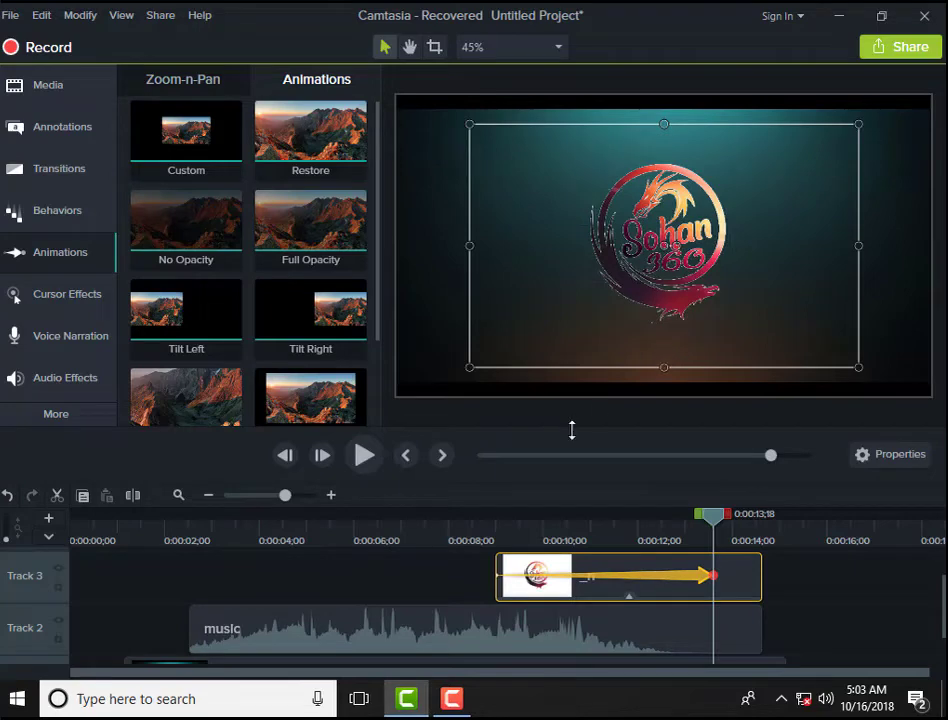
pyautogui.moveTo(652, 529); pyautogui.dragTo(494, 560)
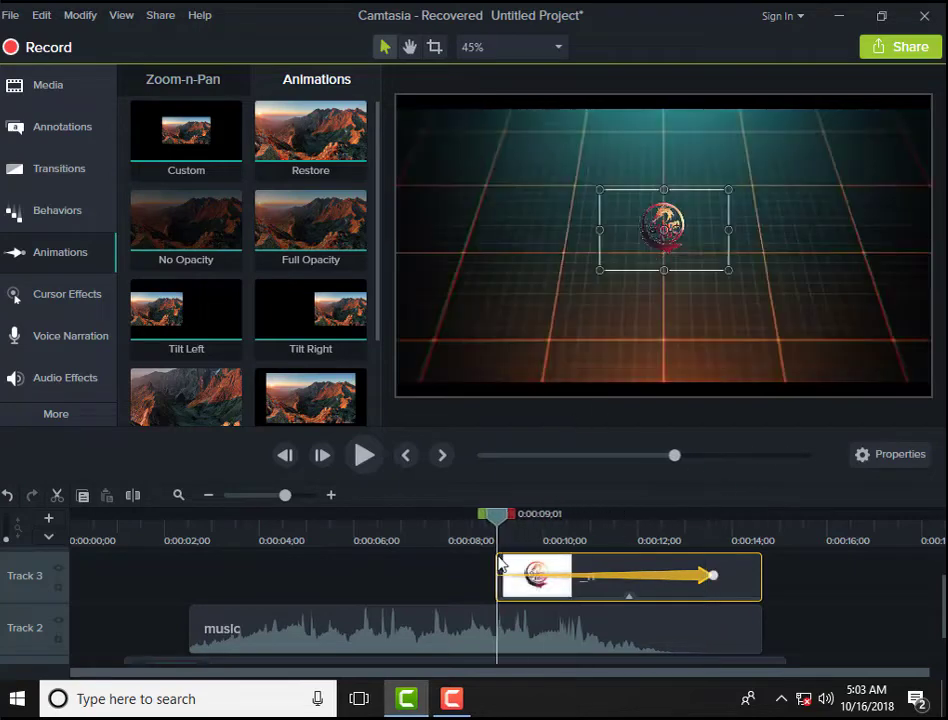
# Step: Play back the logo clip from 0:00:09;01 to check its growing animation
pyautogui.click(362, 460)
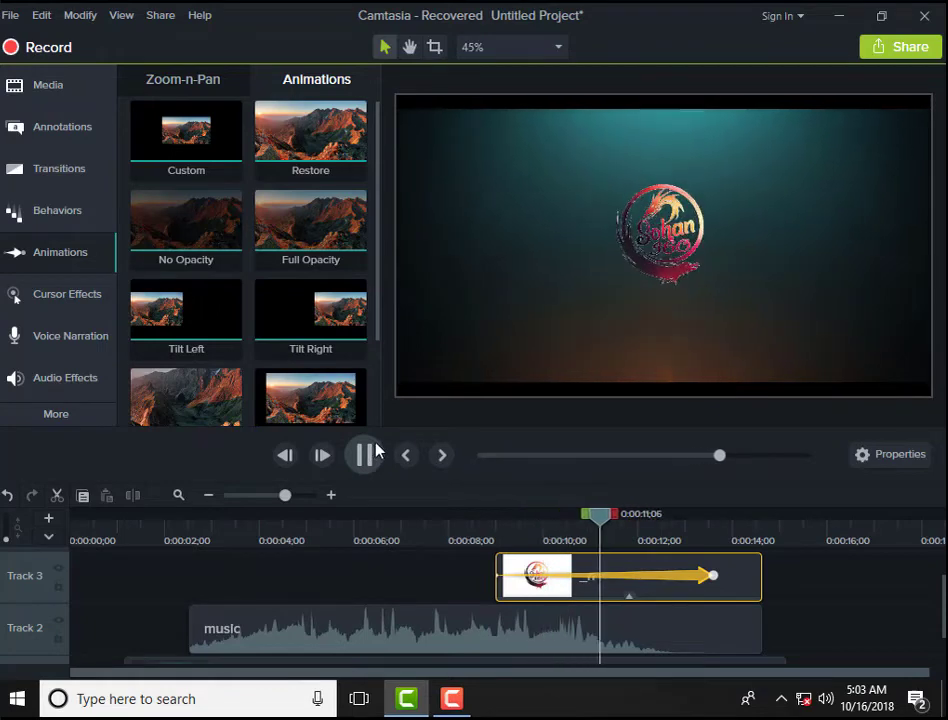
pyautogui.click(372, 452)
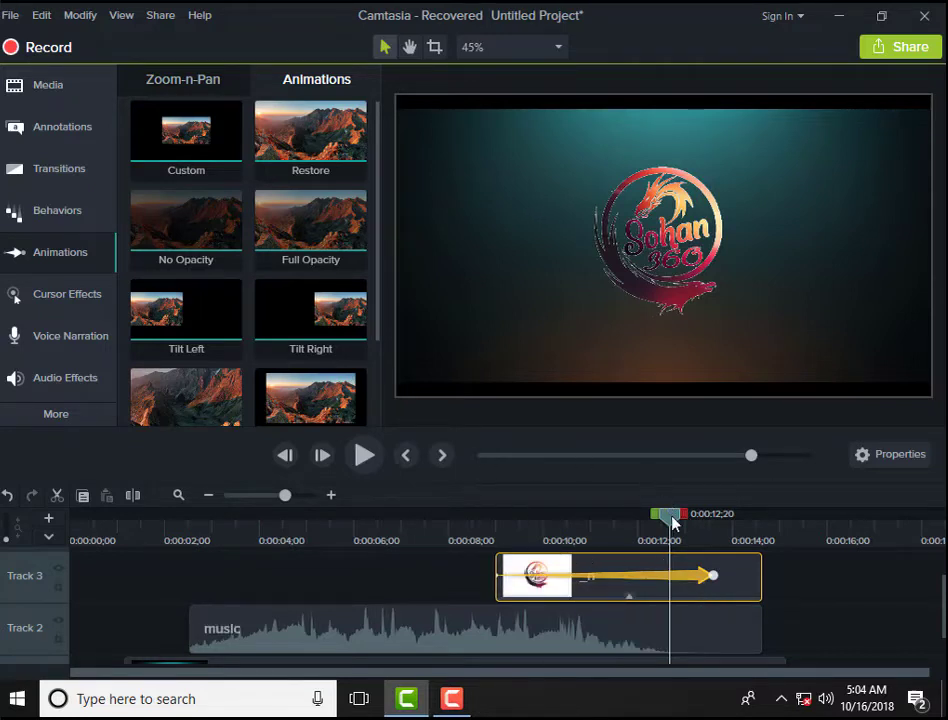
pyautogui.click(677, 586)
pyautogui.click(369, 459)
pyautogui.click(369, 457)
# Step: Add a Basic text callout without a background on a new Track 4, starting at 0:00:13;18
pyautogui.moveTo(742, 521); pyautogui.dragTo(719, 521)
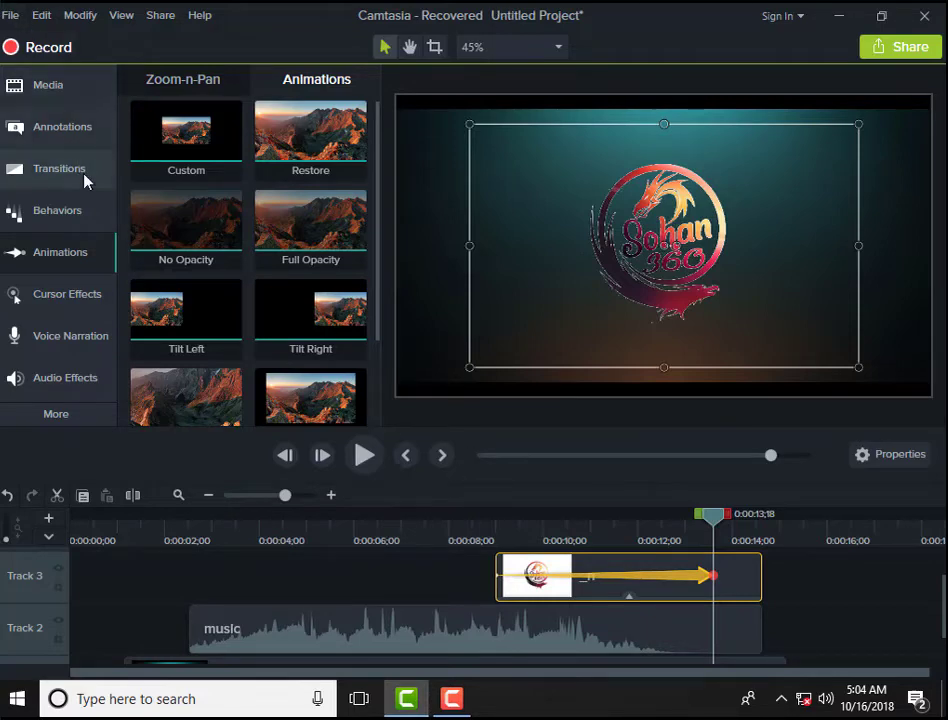
pyautogui.click(68, 146)
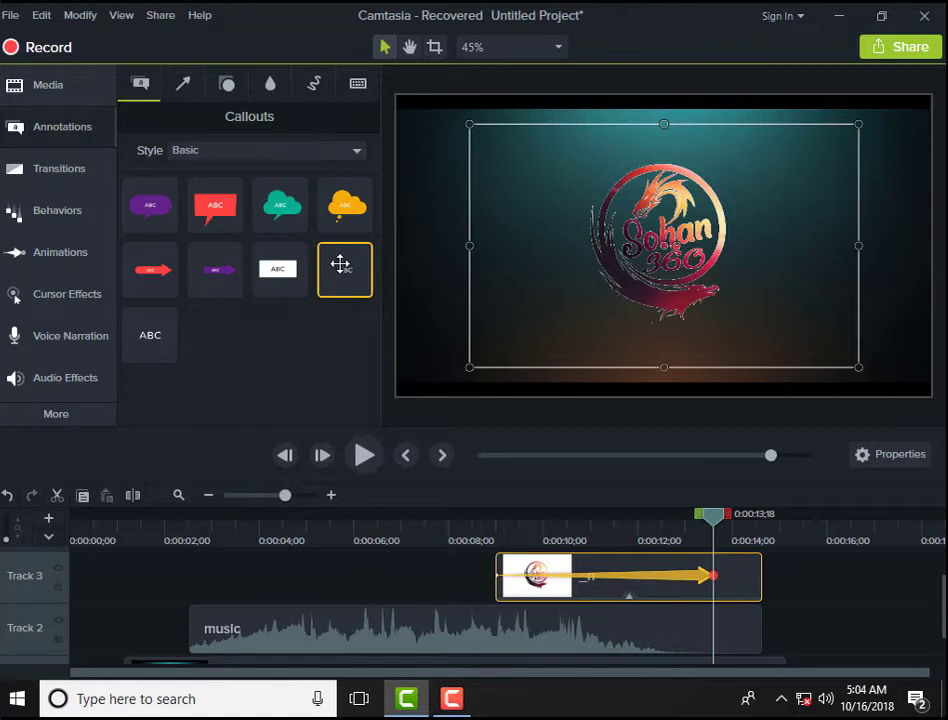
pyautogui.moveTo(342, 268); pyautogui.dragTo(705, 557)
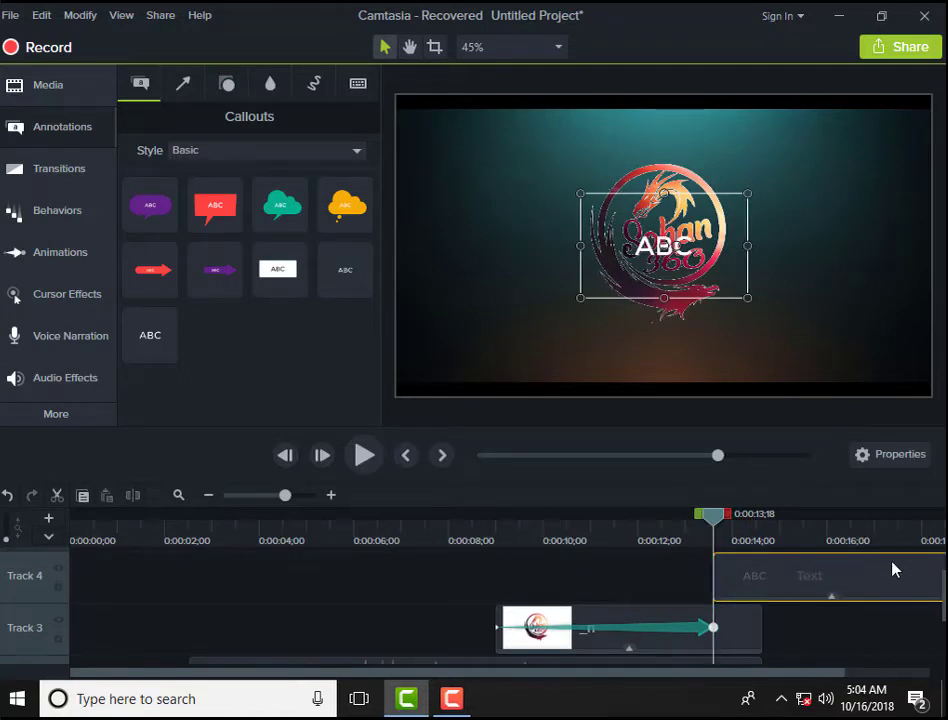
# Step: Shift the text clip on Track 4 slightly earlier, split it at 0:00:14;20 where the logo clip ends, and delete the remainder
pyautogui.moveTo(713, 514); pyautogui.dragTo(764, 521)
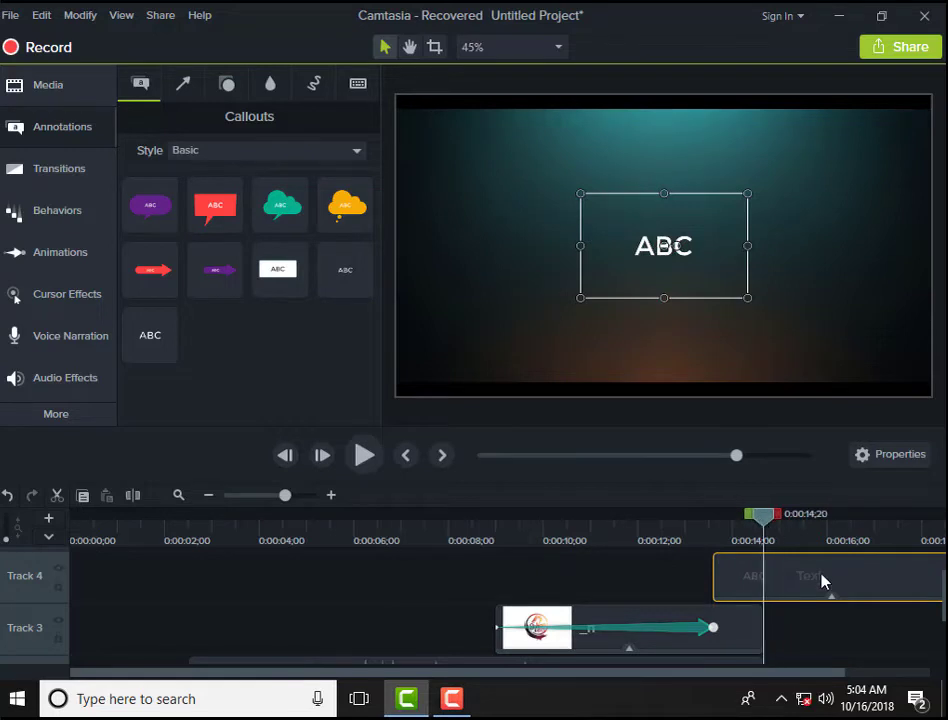
pyautogui.moveTo(804, 571); pyautogui.dragTo(781, 571)
pyautogui.click(133, 495)
pyautogui.click(838, 585)
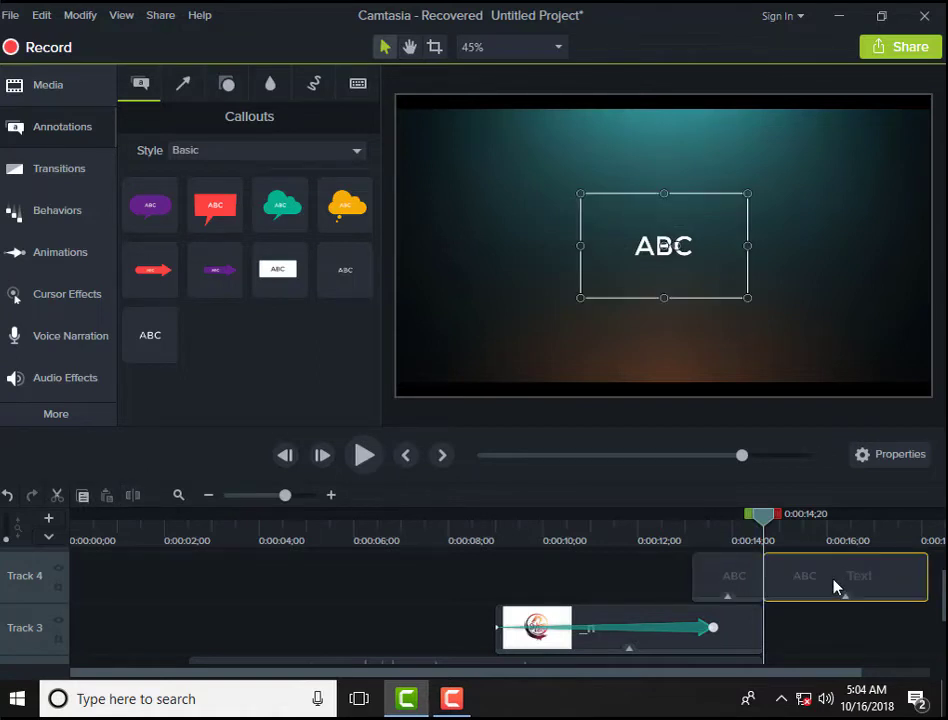
pyautogui.press('Delete')
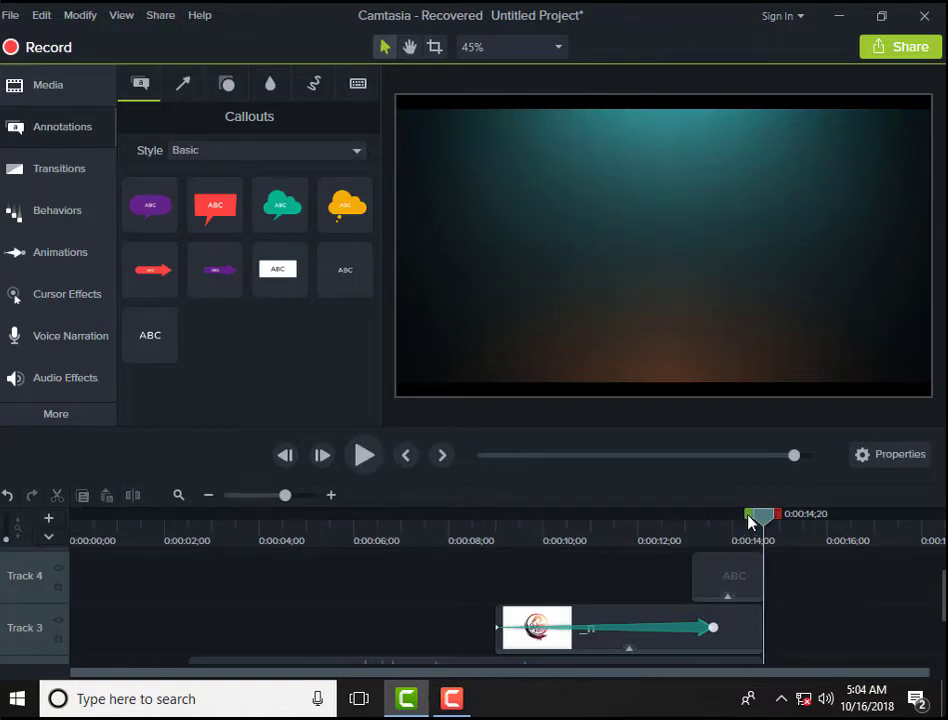
# Step: Reduce the height of the callout's text box and place it just below the logo on the canvas
pyautogui.moveTo(750, 522); pyautogui.dragTo(706, 530)
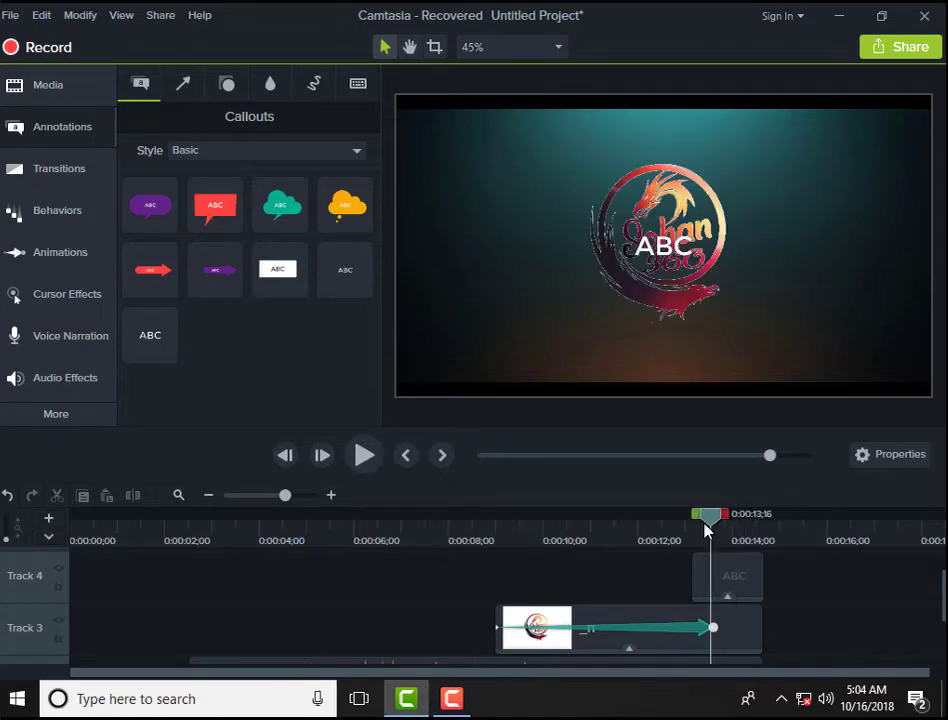
pyautogui.click(728, 583)
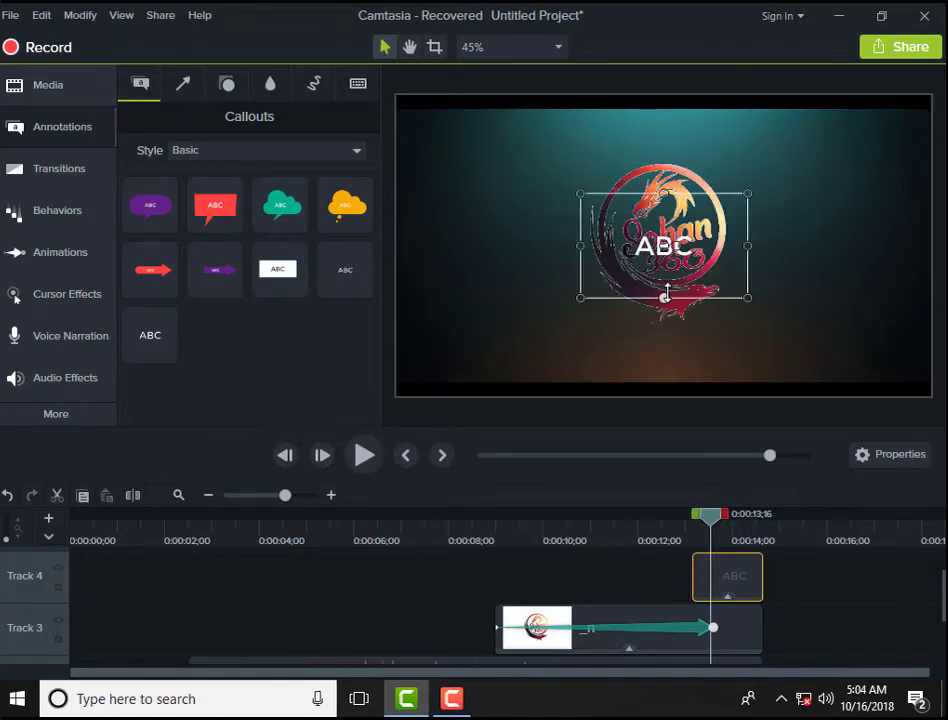
pyautogui.moveTo(669, 262); pyautogui.dragTo(660, 345)
pyautogui.scroll(1, 648, 332)
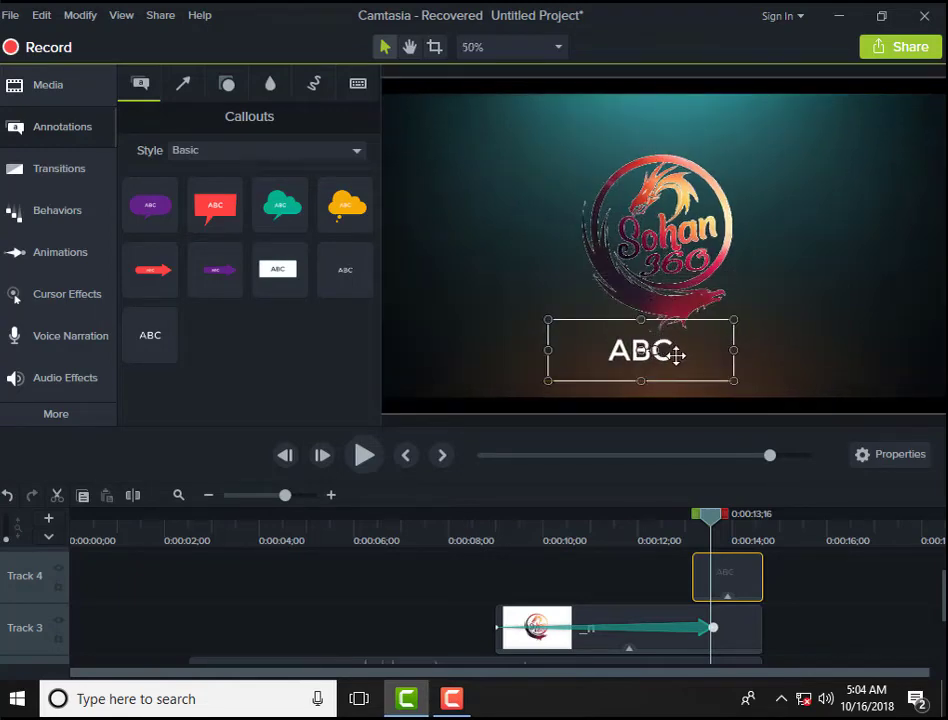
pyautogui.doubleClick(677, 351)
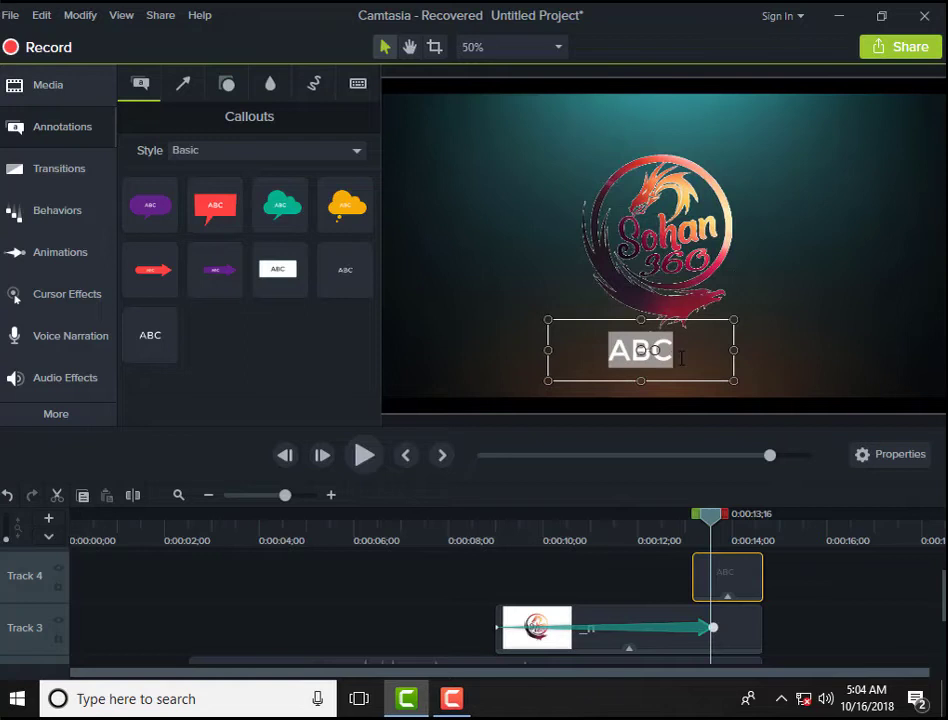
pyautogui.press('BackSpace')
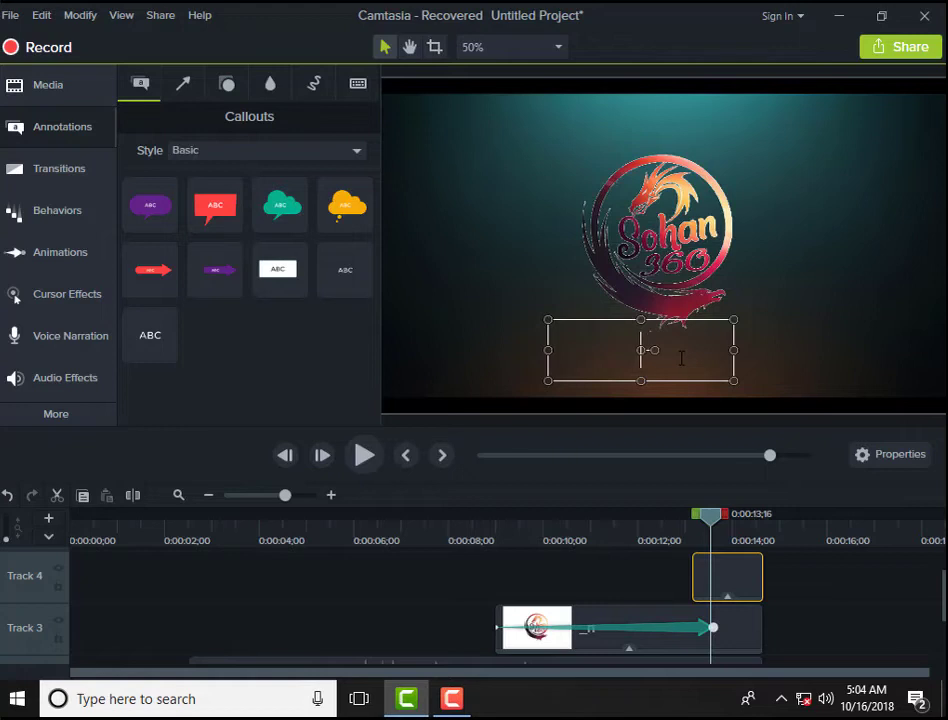
pyautogui.write('www')
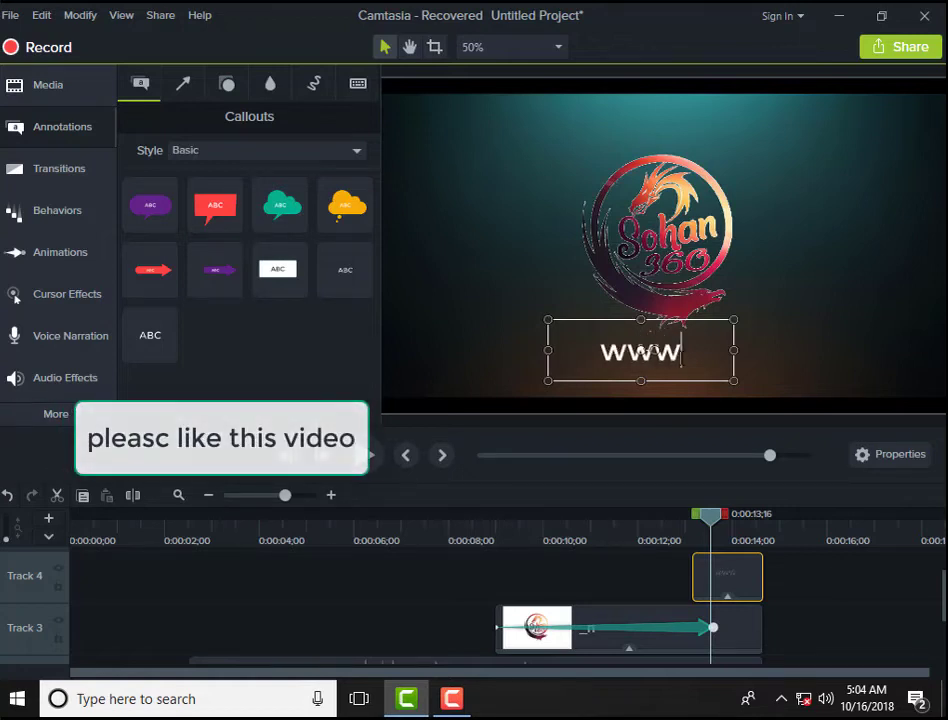
pyautogui.write('.Youtube.com/sohan360')
pyautogui.moveTo(660, 385); pyautogui.dragTo(641, 353)
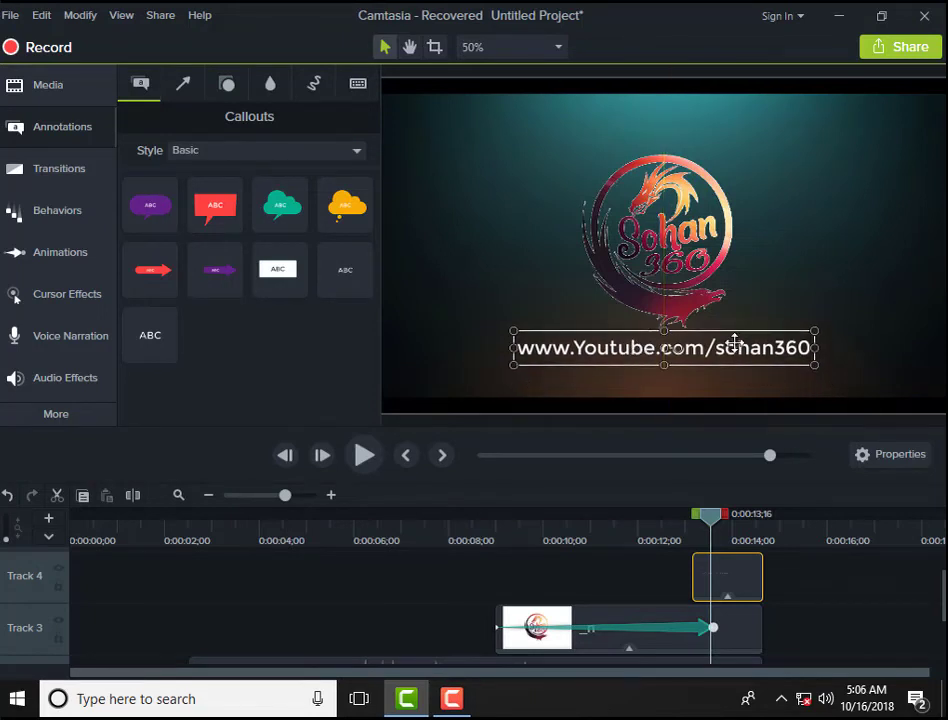
# Step: Change the callout text's font colour to bright yellow
pyautogui.click(880, 454)
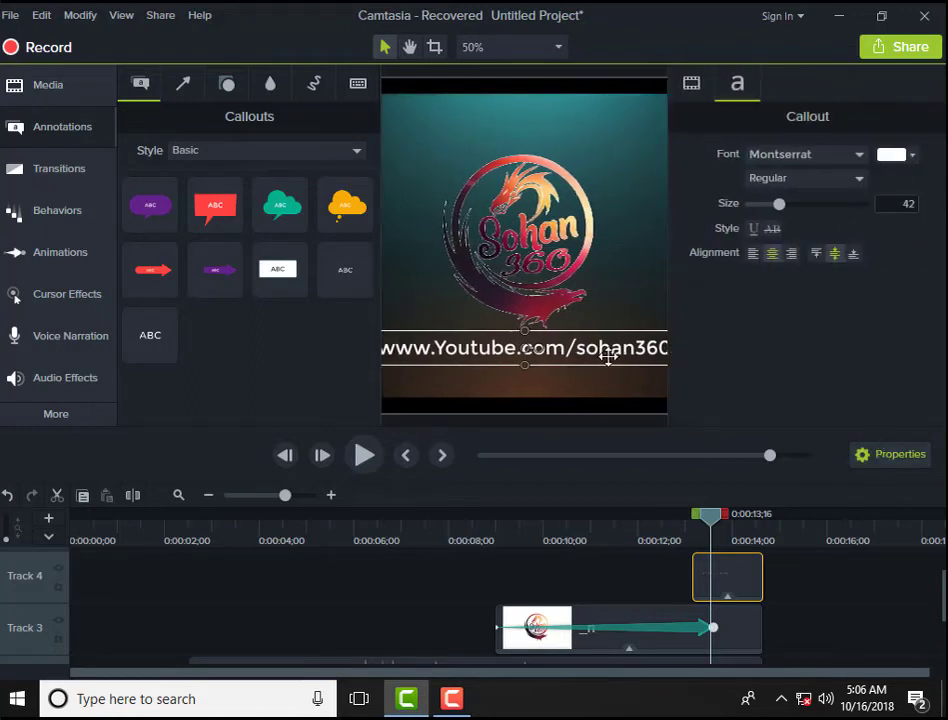
pyautogui.click(910, 157)
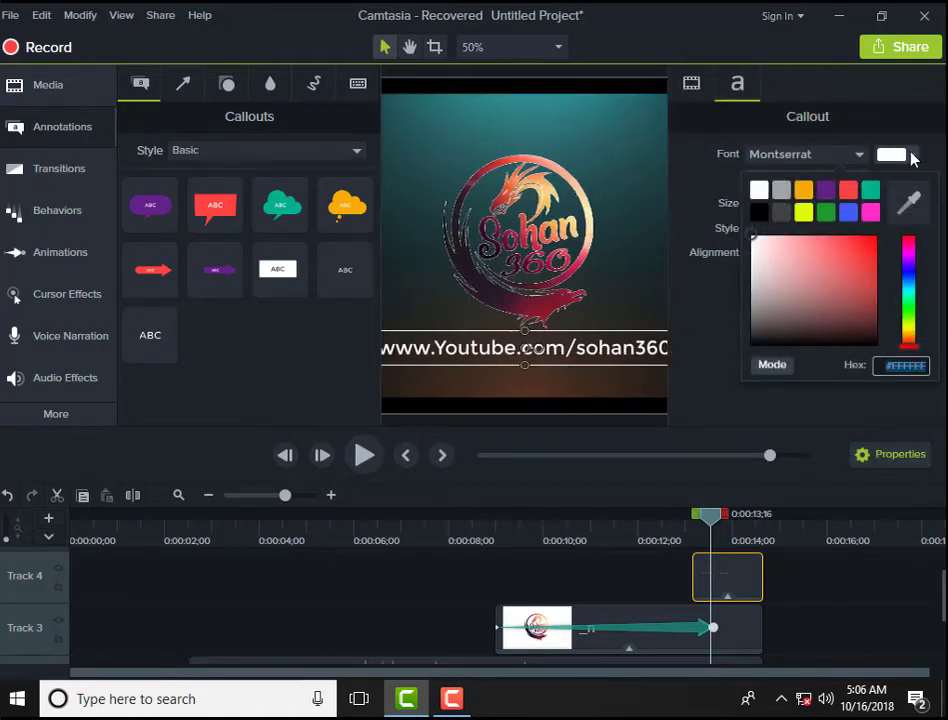
pyautogui.click(804, 213)
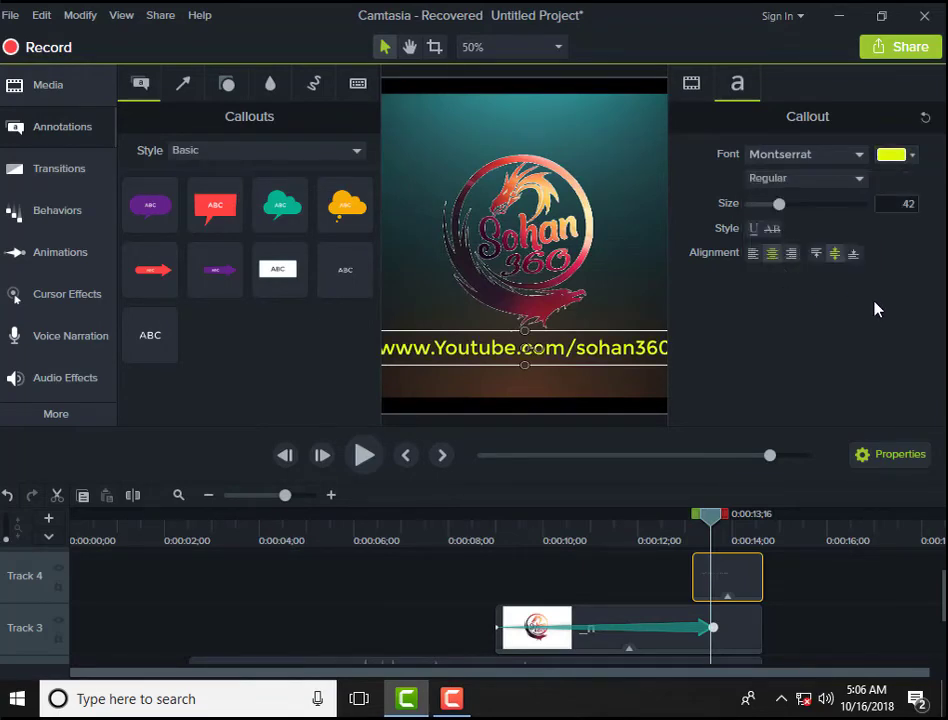
pyautogui.click(906, 454)
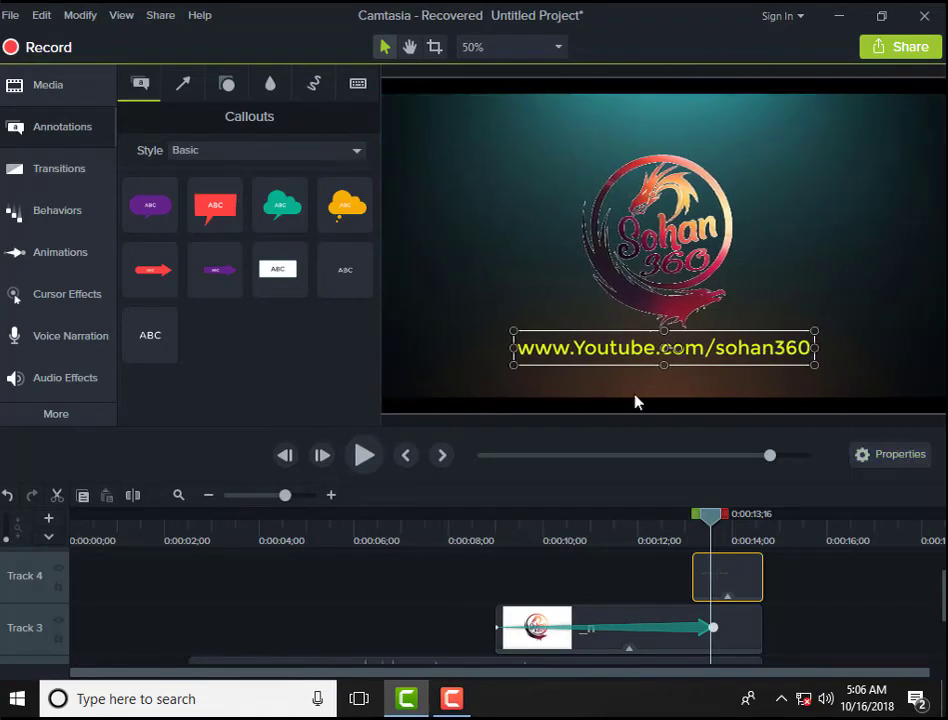
# Step: Apply the Reveal behavior to the text clip on Track 4
pyautogui.moveTo(711, 580); pyautogui.dragTo(690, 580)
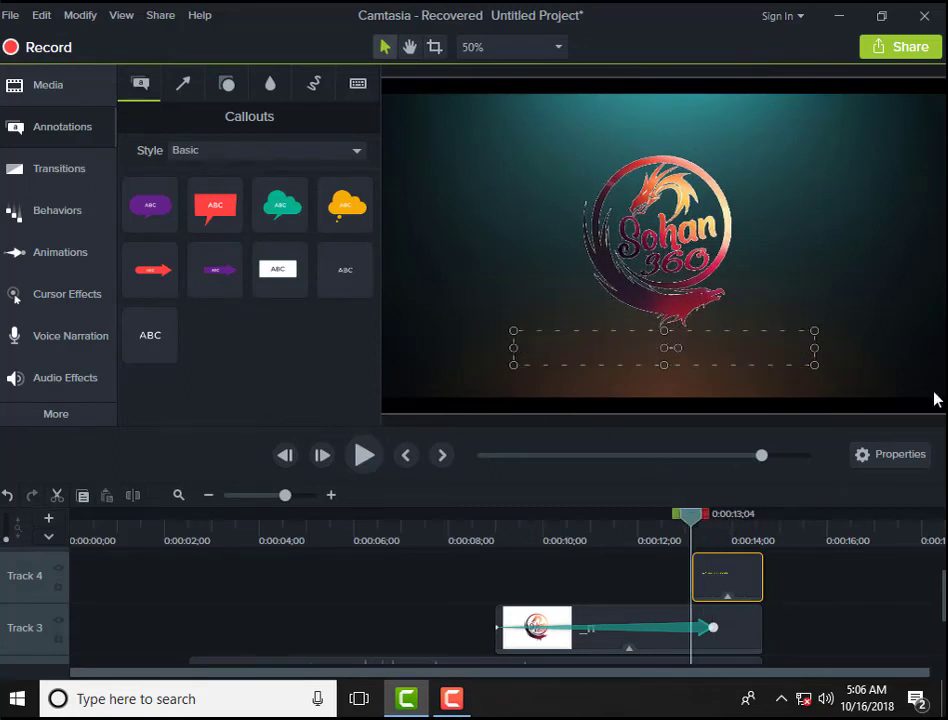
pyautogui.click(47, 220)
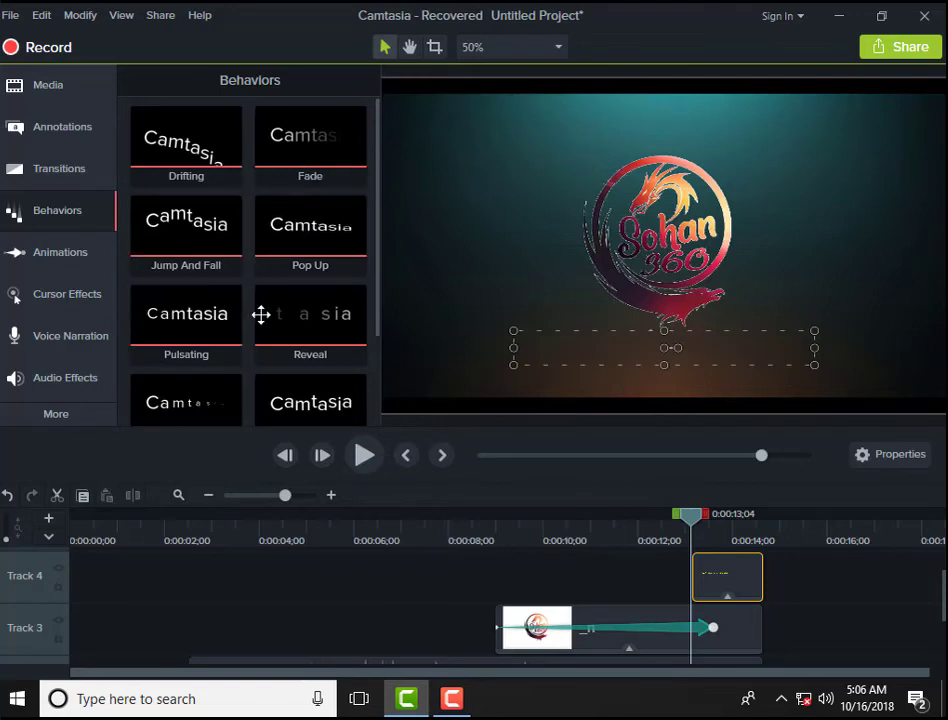
pyautogui.moveTo(302, 315); pyautogui.dragTo(726, 573)
# Step: Play back the intro from 0:00:05;14 to review the logo and text animations
pyautogui.moveTo(698, 524); pyautogui.dragTo(323, 522)
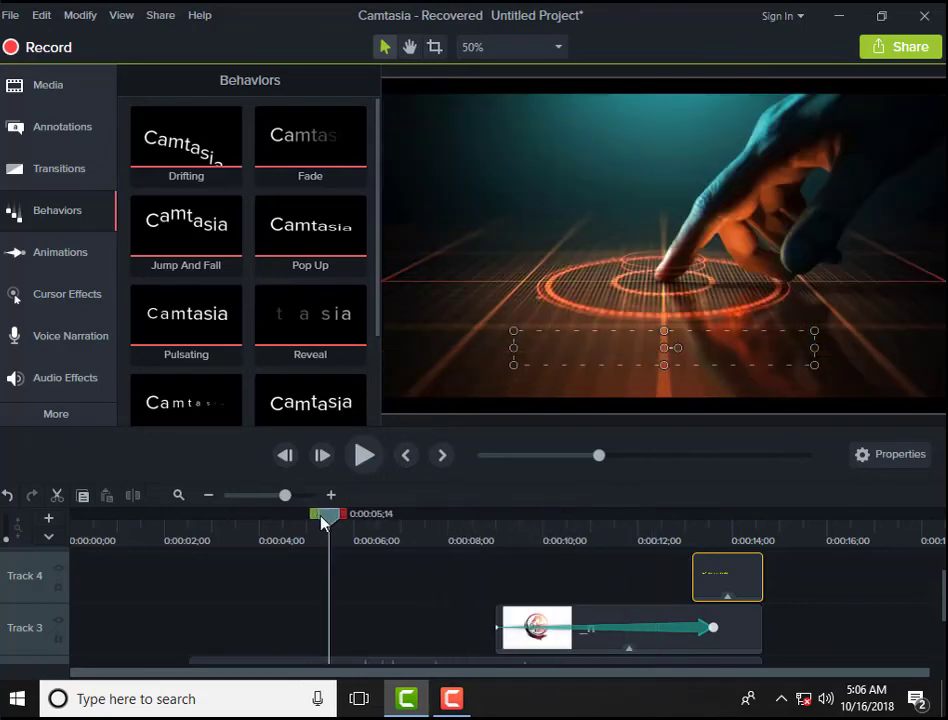
pyautogui.click(364, 455)
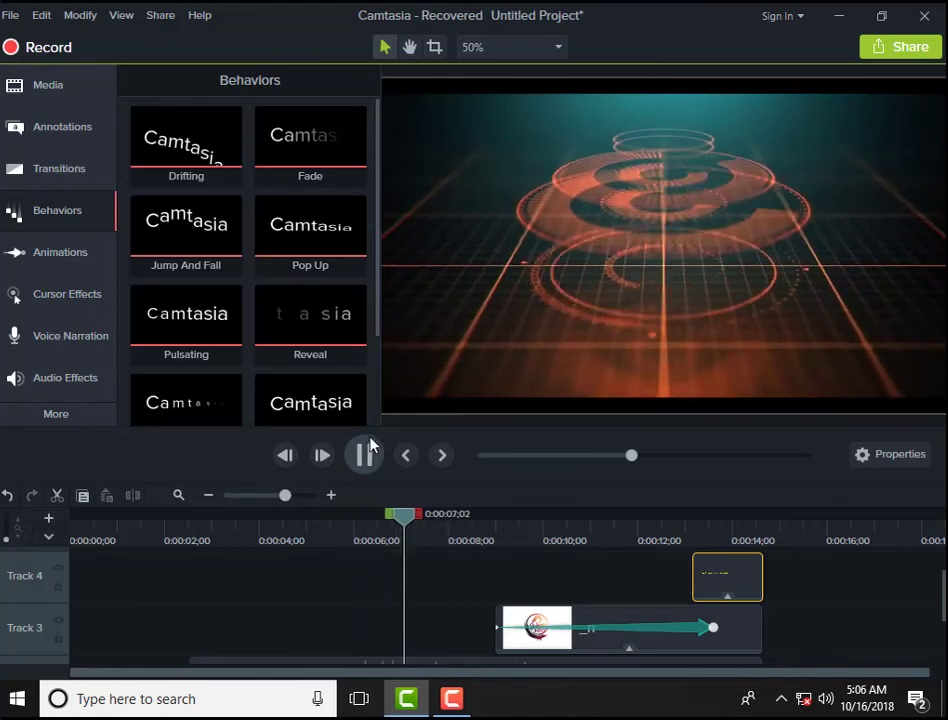